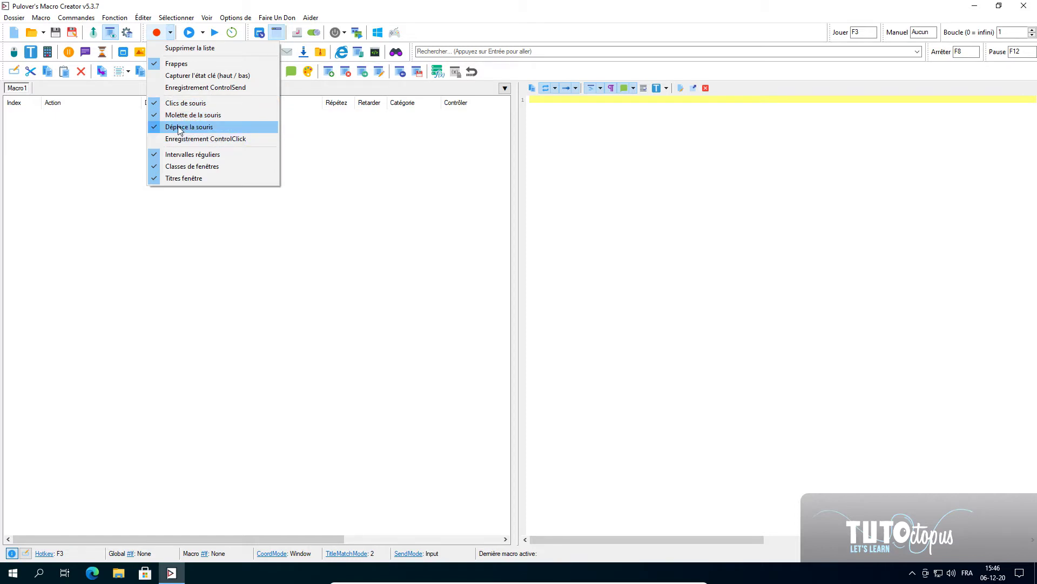
Step: Turn off mouse-movement capture (Déplace la souris) in the macro recording options
{"action": "left_click", "coordinate": [188, 128]}
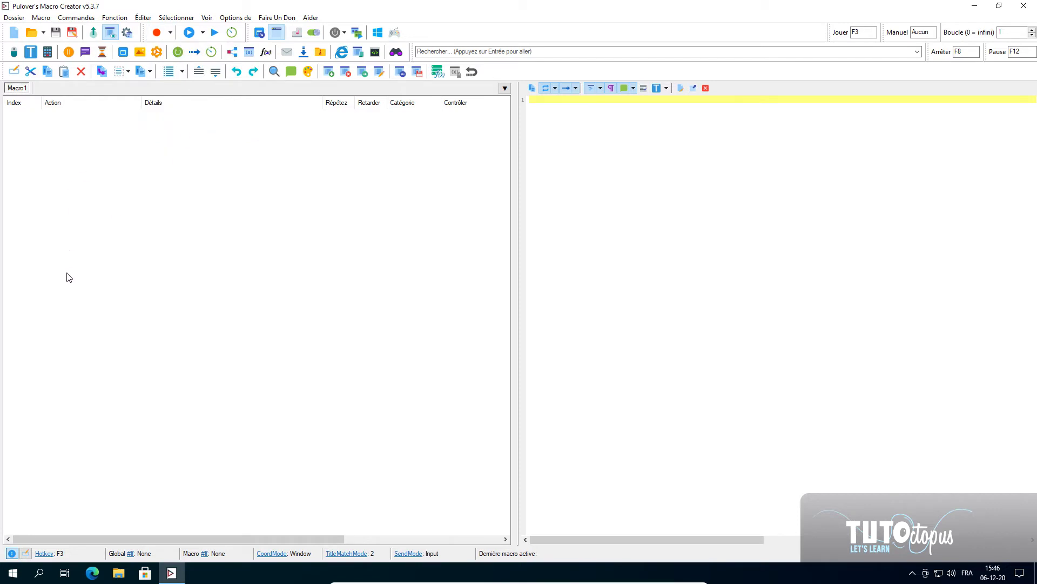
Step: Start a new Run command and look up Krita's program folder through its desktop shortcut
{"action": "left_click", "coordinate": [156, 53]}
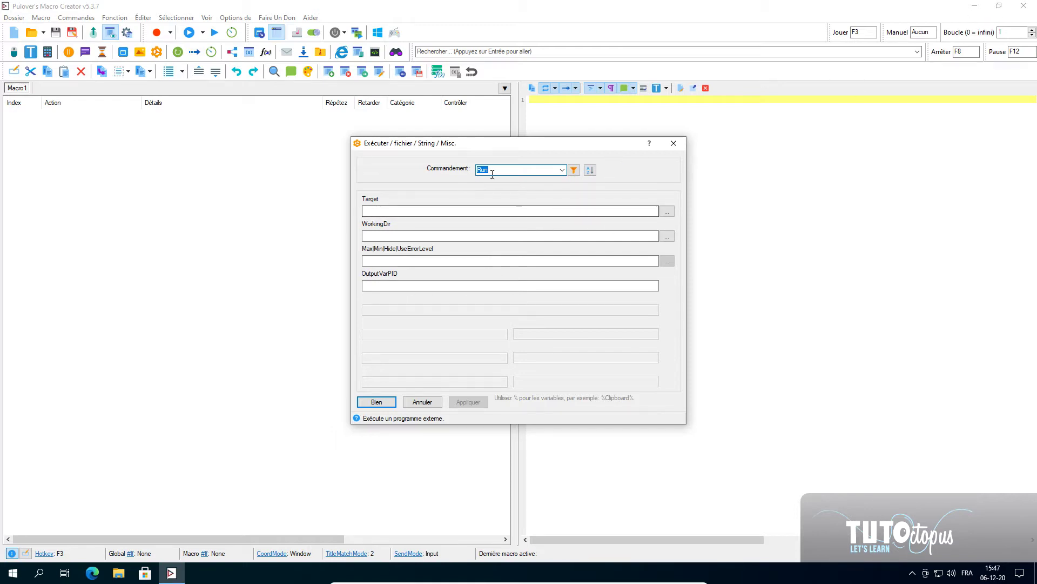
{"action": "key", "text": "super+d"}
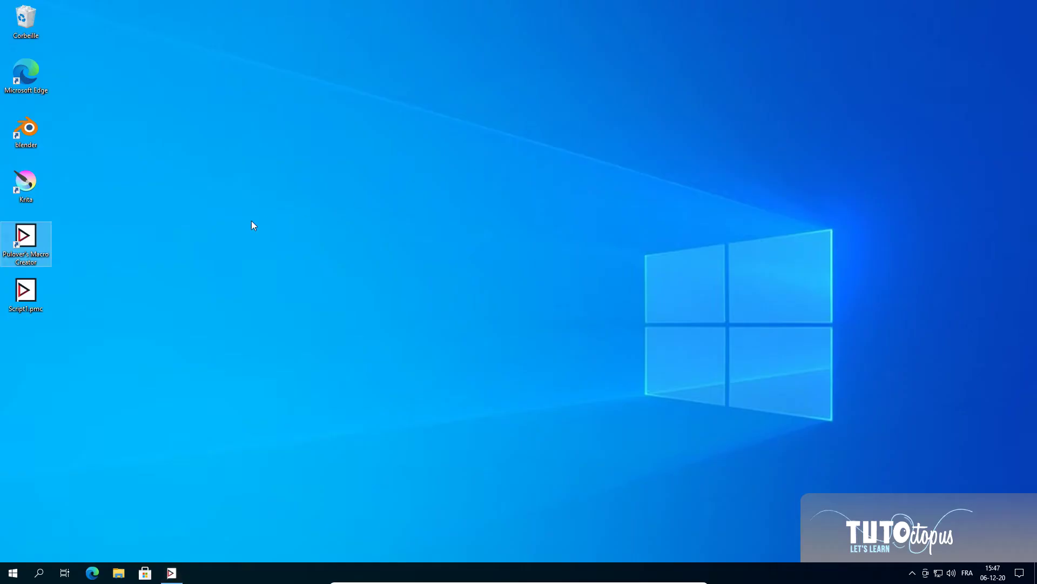
{"action": "right_click", "coordinate": [36, 183]}
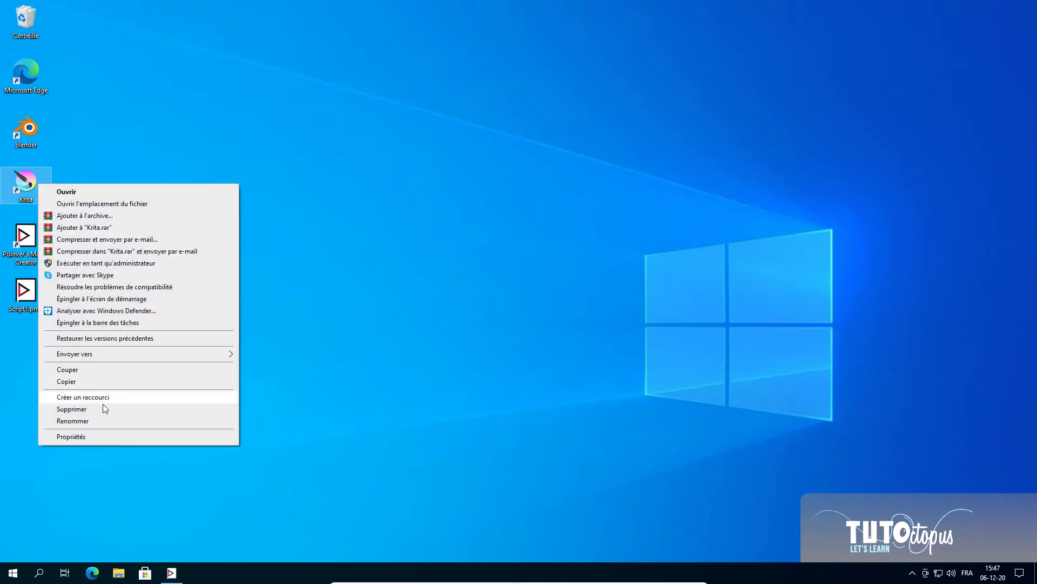
{"action": "left_click", "coordinate": [140, 205]}
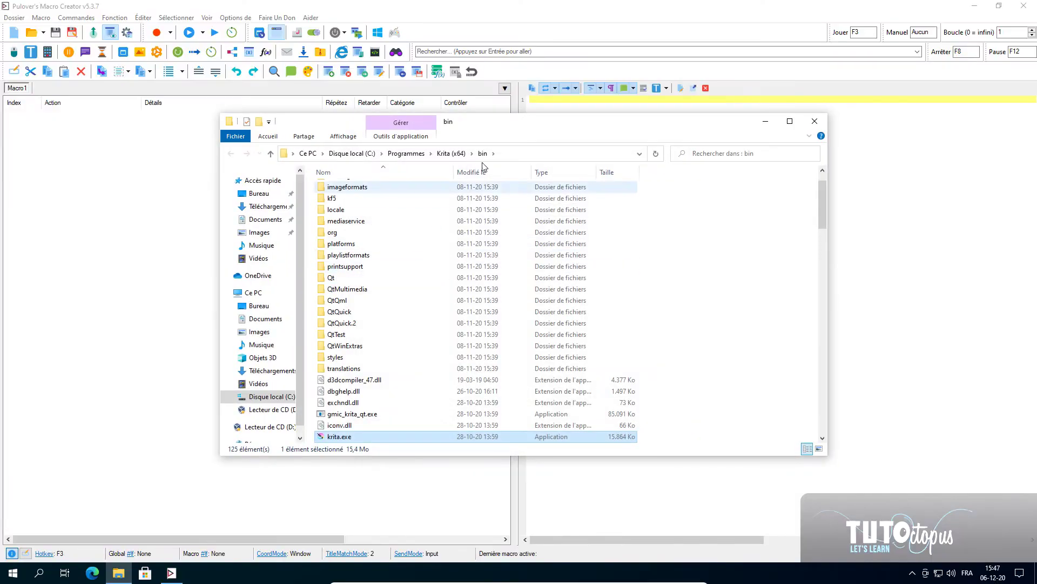
{"action": "left_click", "coordinate": [512, 157]}
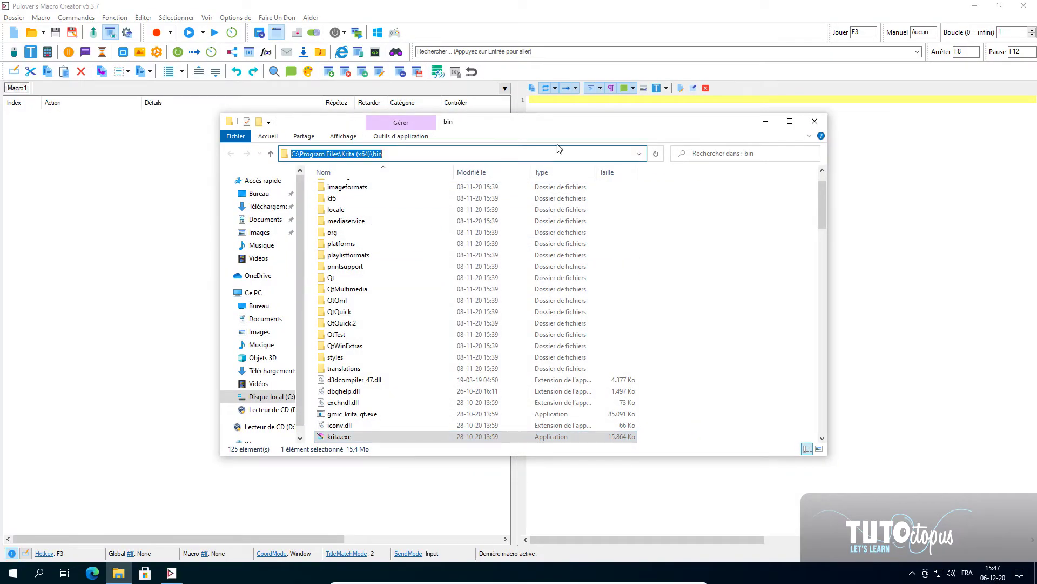
{"action": "left_click", "coordinate": [814, 121]}
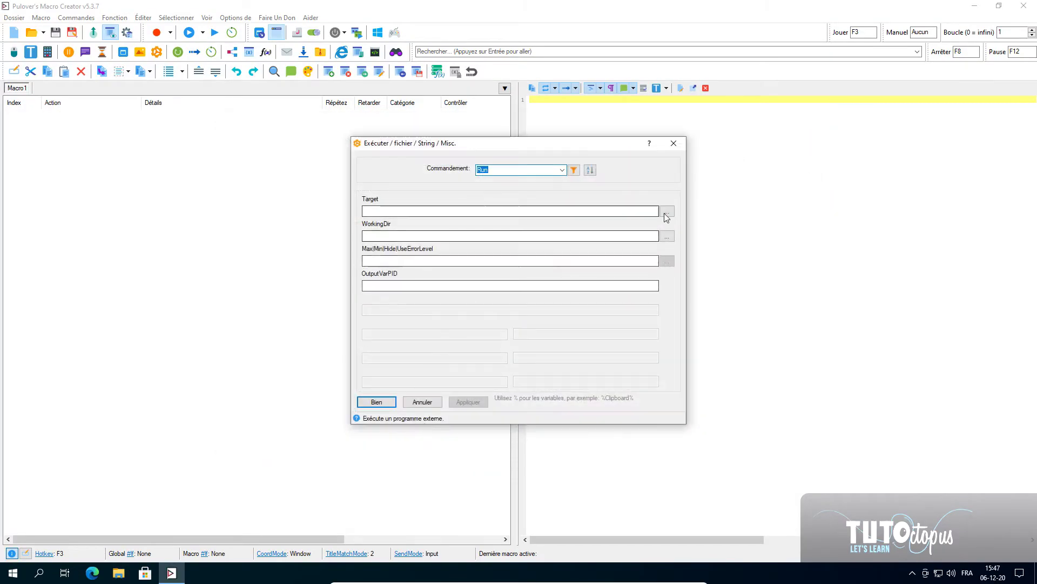
Step: Set the Run target to C:\Program Files\Krita (x64)\bin\krita.exe and add the command to the macro
{"action": "left_click", "coordinate": [667, 211]}
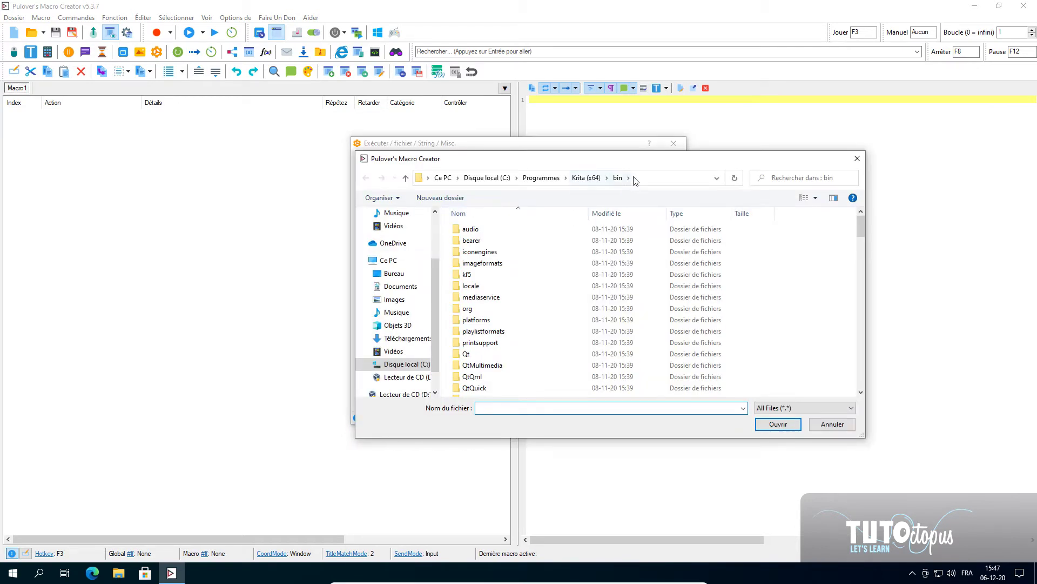
{"action": "left_click", "coordinate": [642, 181]}
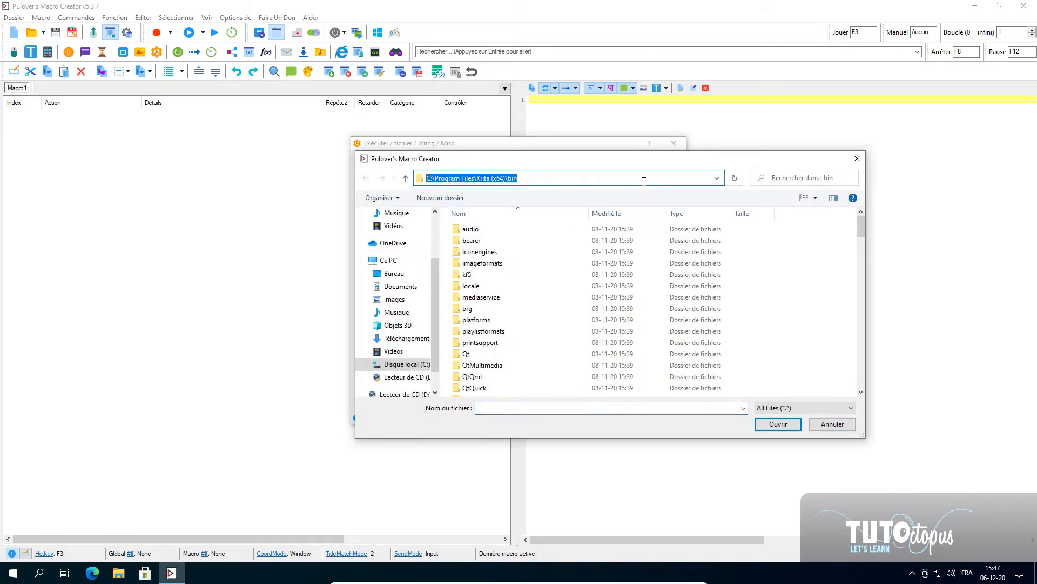
{"action": "left_click", "coordinate": [644, 181]}
{"action": "key", "text": "Escape"}
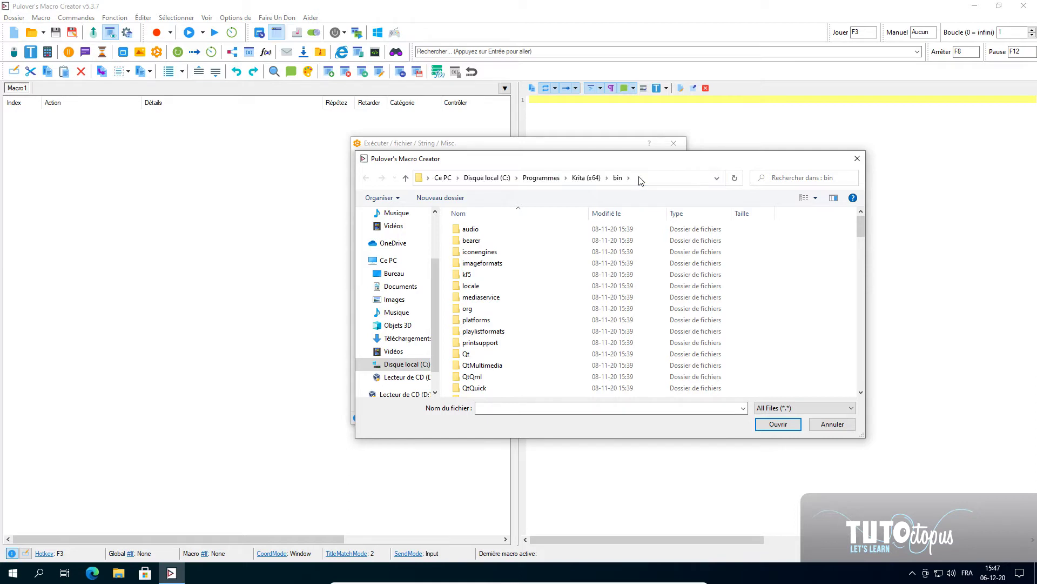
{"action": "scroll", "coordinate": [540, 268], "scroll_direction": "down", "scroll_amount": 2}
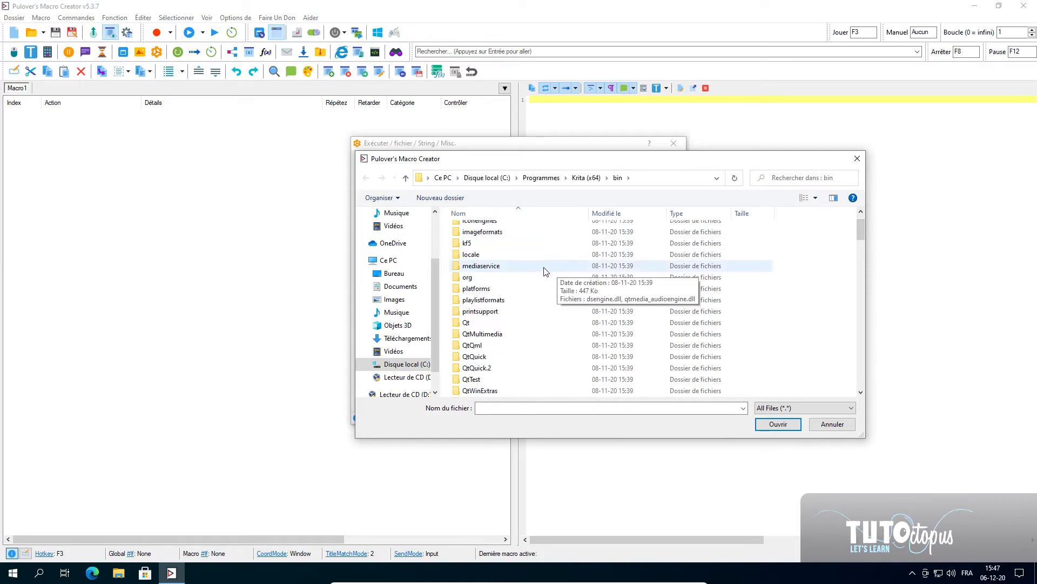
{"action": "scroll", "coordinate": [538, 271], "scroll_direction": "down", "scroll_amount": 4}
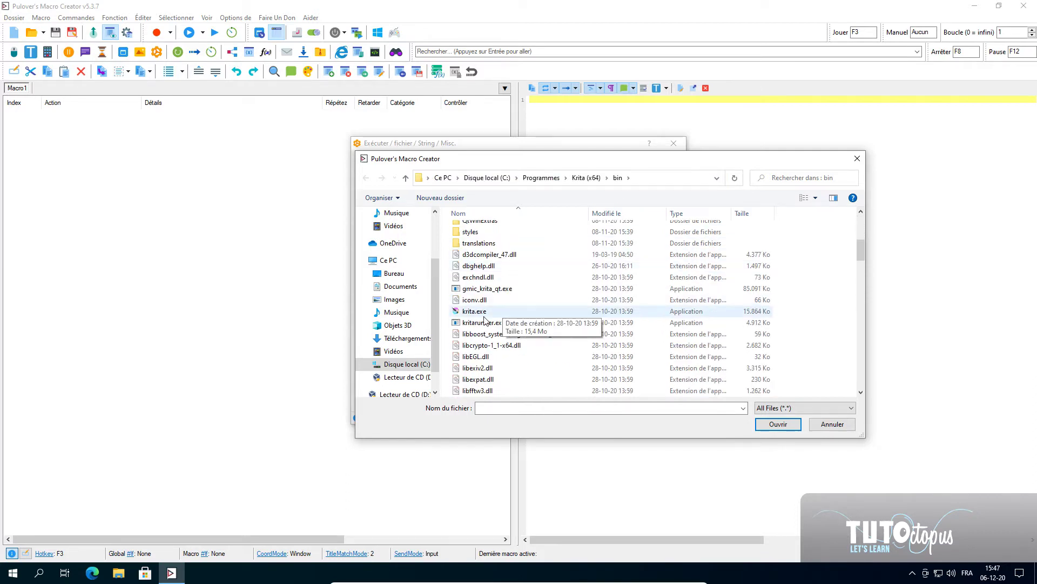
{"action": "left_click", "coordinate": [480, 312]}
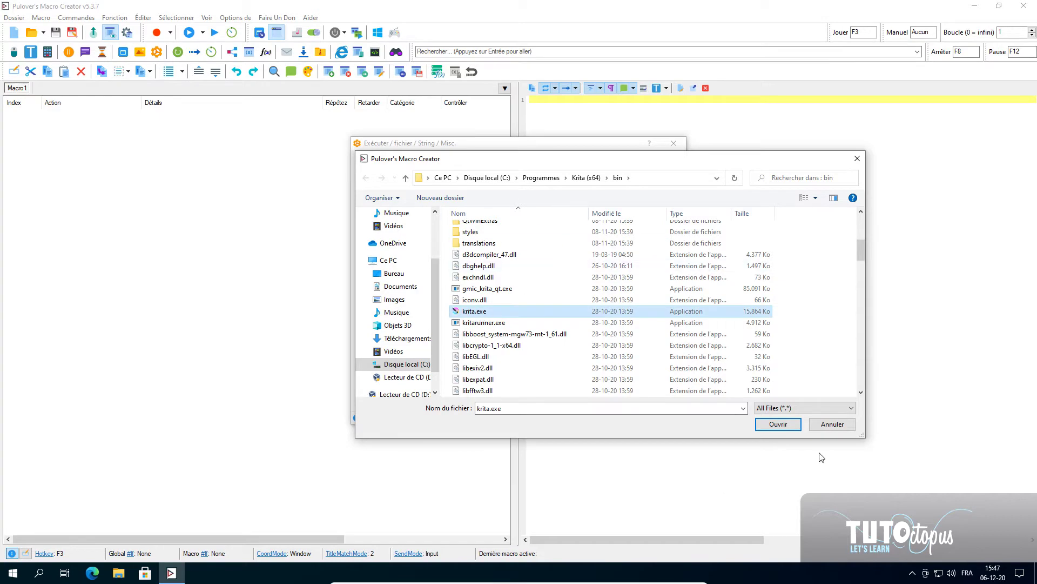
{"action": "left_click", "coordinate": [778, 425]}
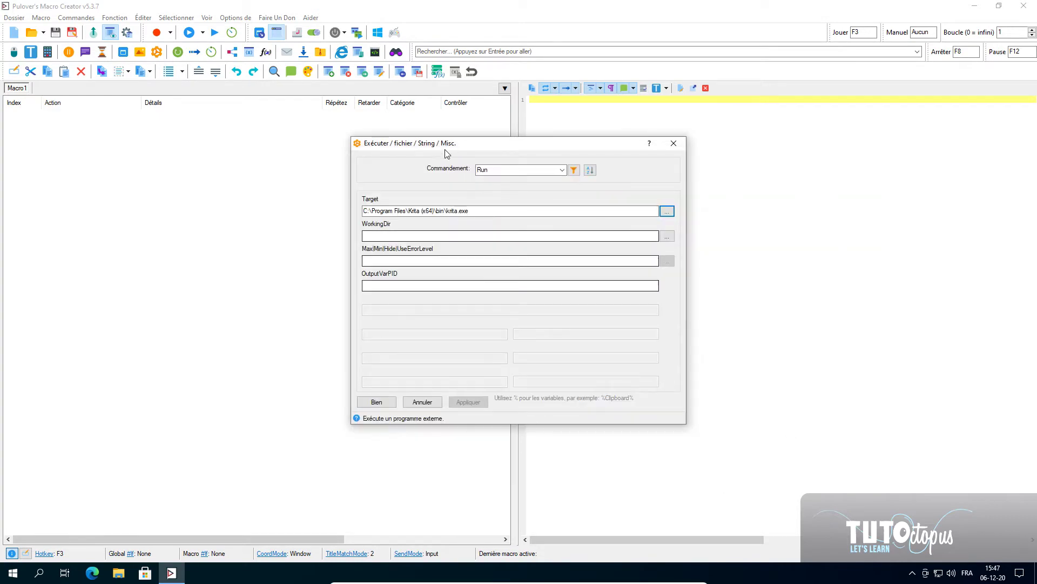
{"action": "left_click", "coordinate": [385, 401]}
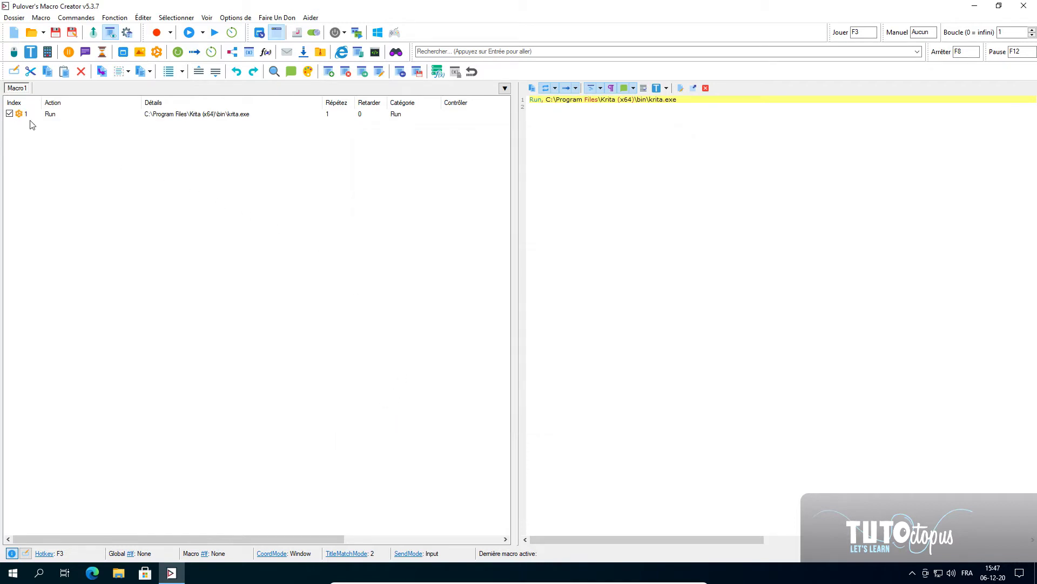
Step: Play the macro to launch Krita, then return to Pulover's Macro Creator
{"action": "left_click", "coordinate": [193, 117]}
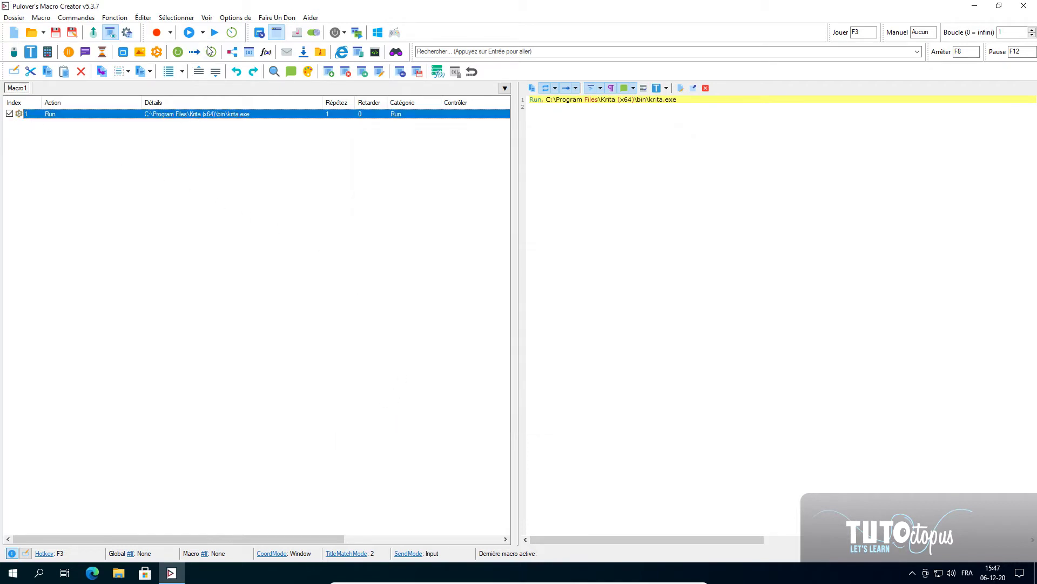
{"action": "left_click", "coordinate": [215, 32]}
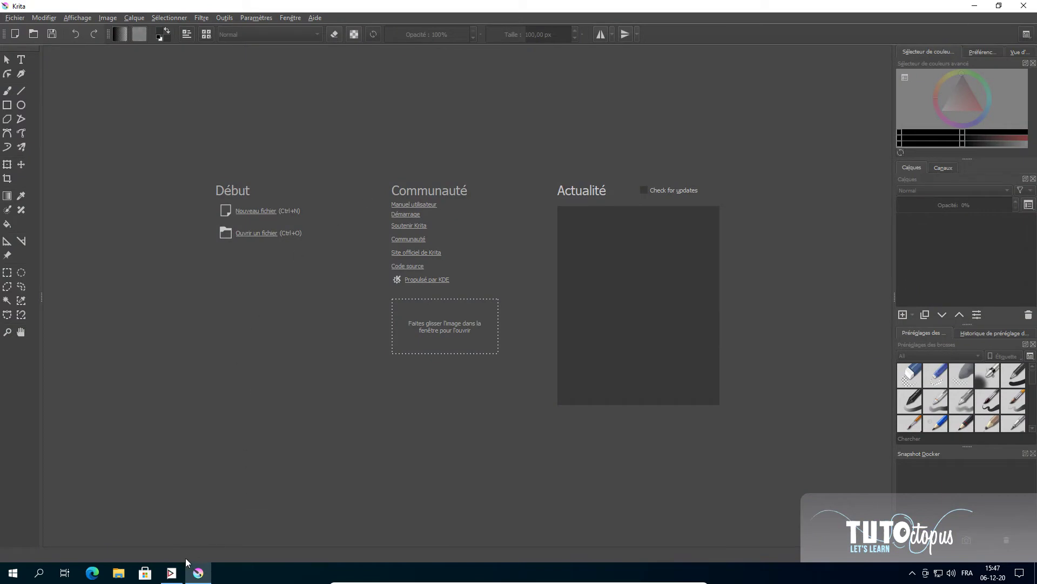
{"action": "left_click", "coordinate": [171, 572]}
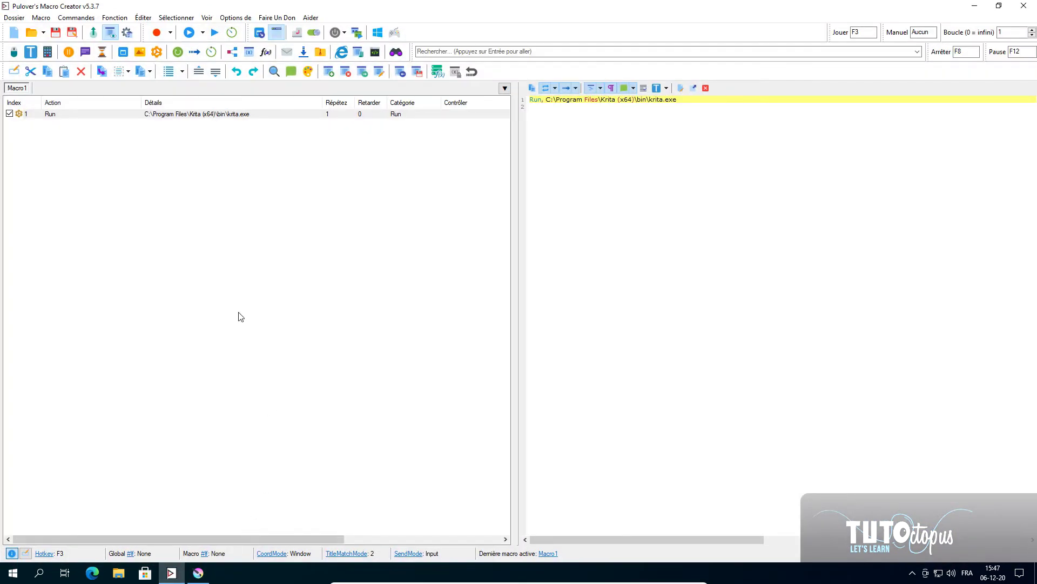
Step: Try a short macro recording over Krita's start screen, stop it, and go back to the macro's action list
{"action": "left_click", "coordinate": [158, 33]}
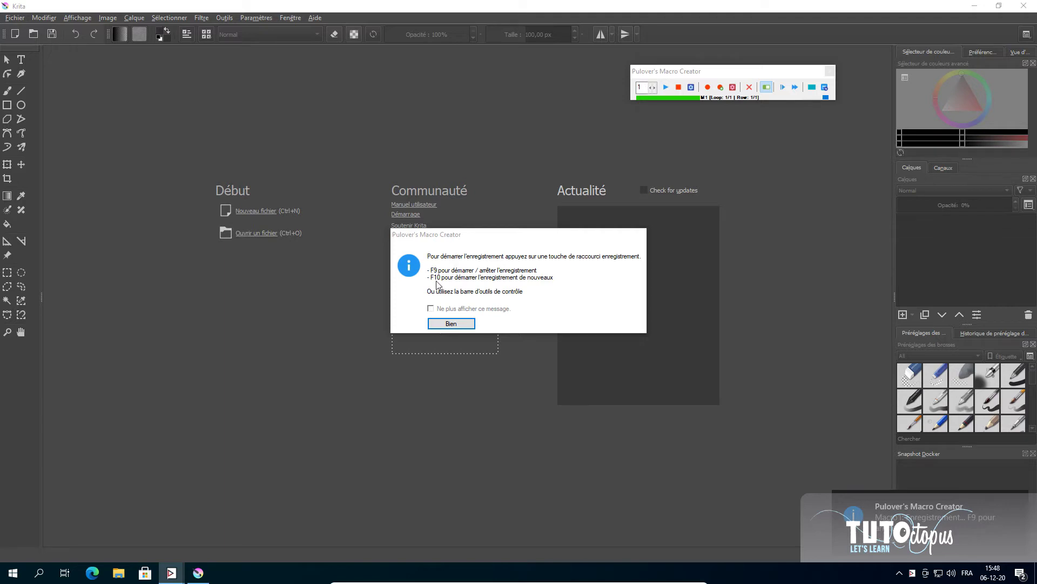
{"action": "left_click", "coordinate": [451, 324]}
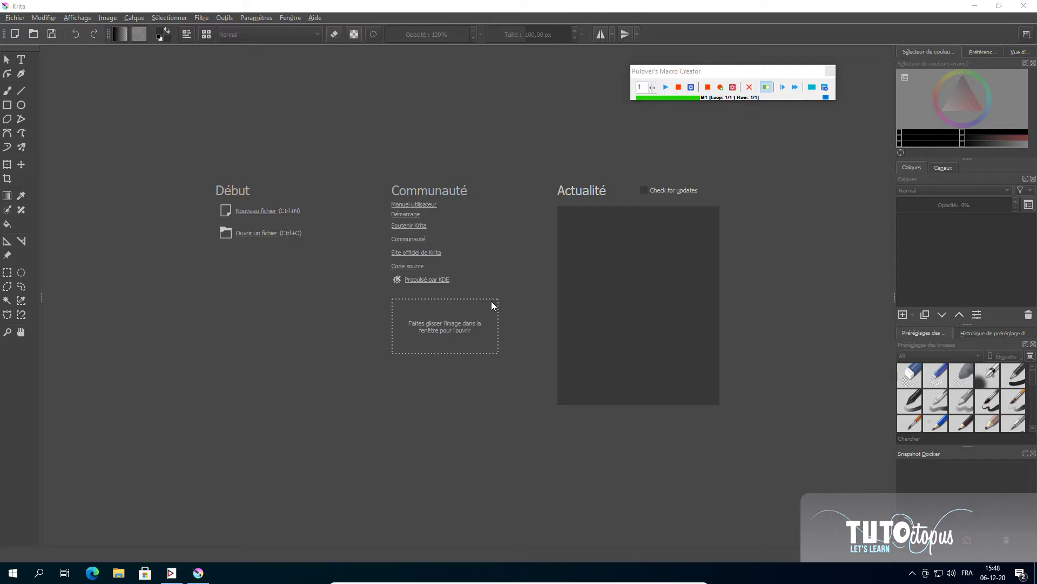
{"action": "key", "text": "F9"}
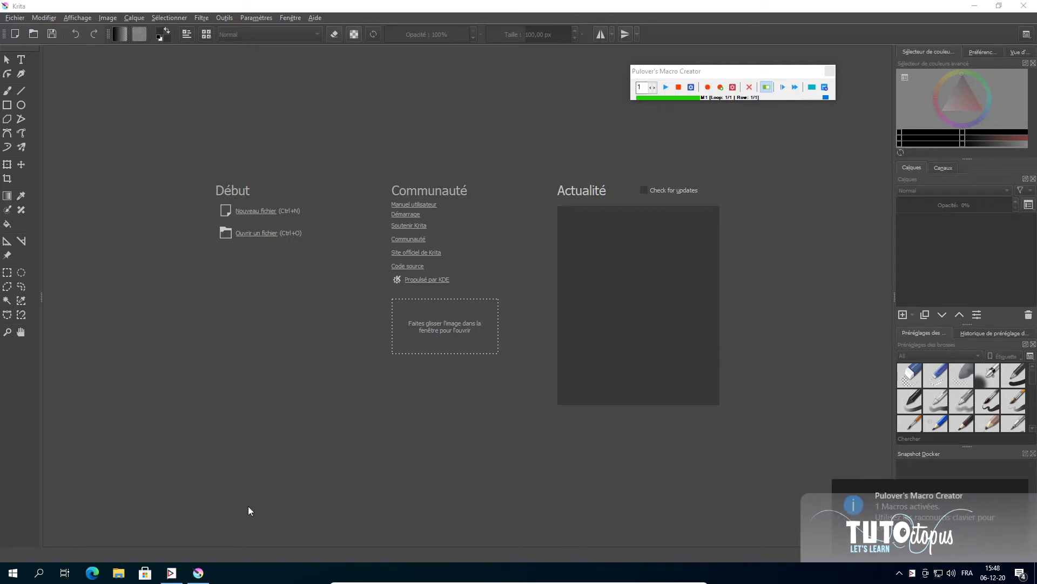
{"action": "left_click", "coordinate": [172, 573]}
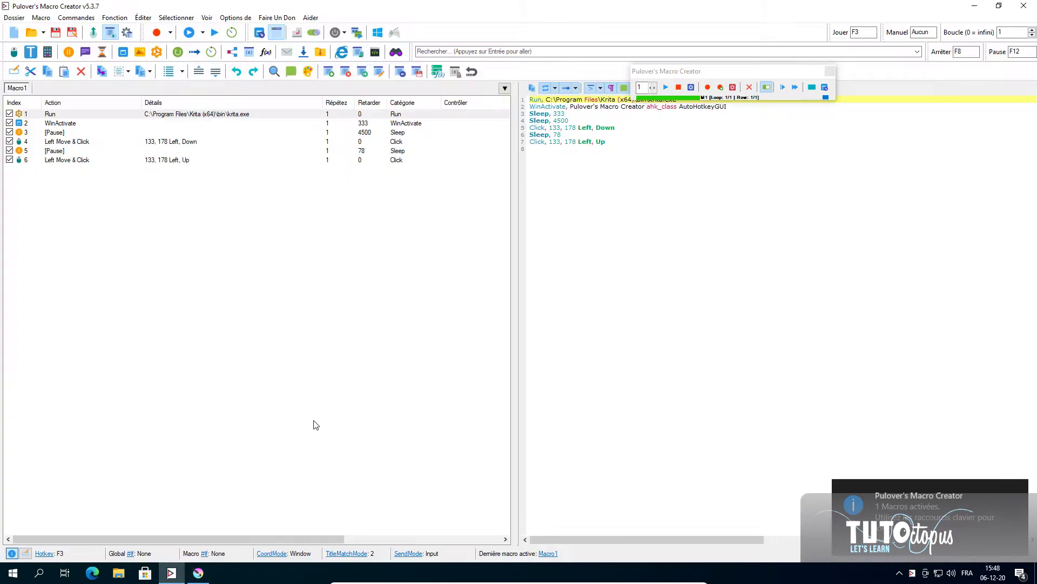
Step: Delete recorded actions 2 to 6 from Macro1, keeping only the Run action
{"action": "left_click", "coordinate": [68, 126]}
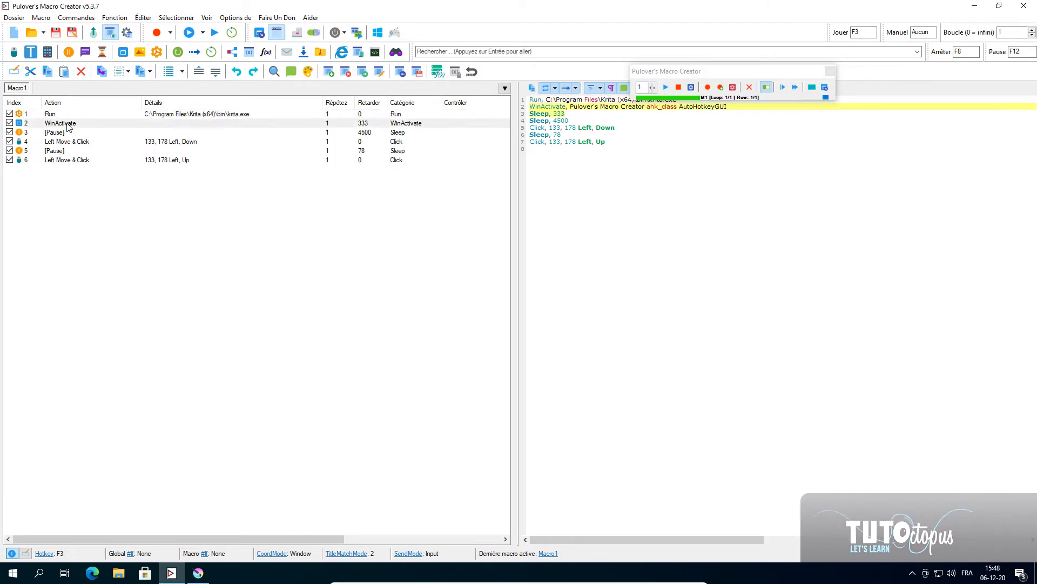
{"action": "left_click", "coordinate": [63, 160], "text": "shift"}
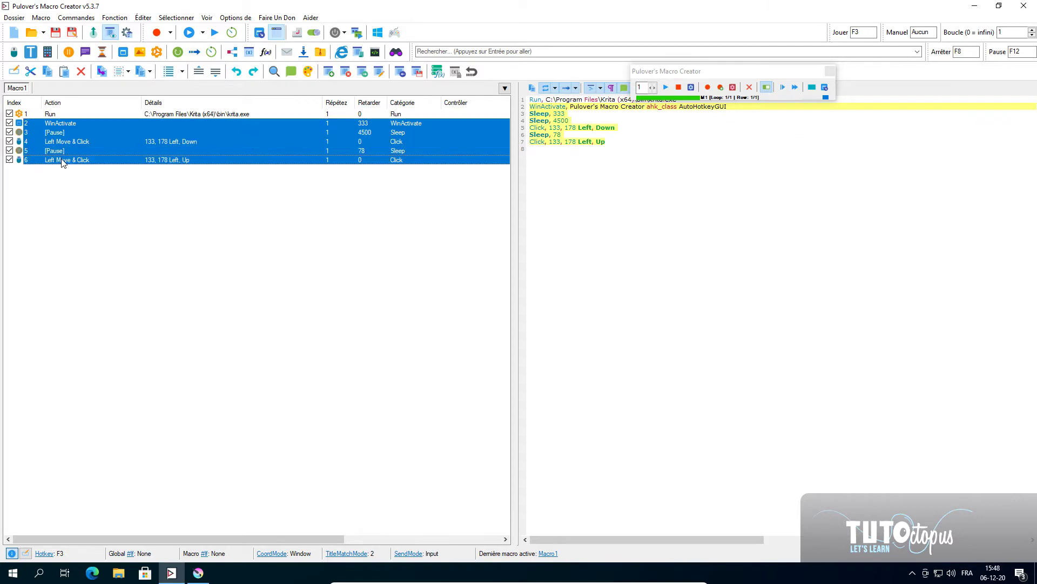
{"action": "right_click", "coordinate": [63, 160]}
{"action": "left_click", "coordinate": [92, 213]}
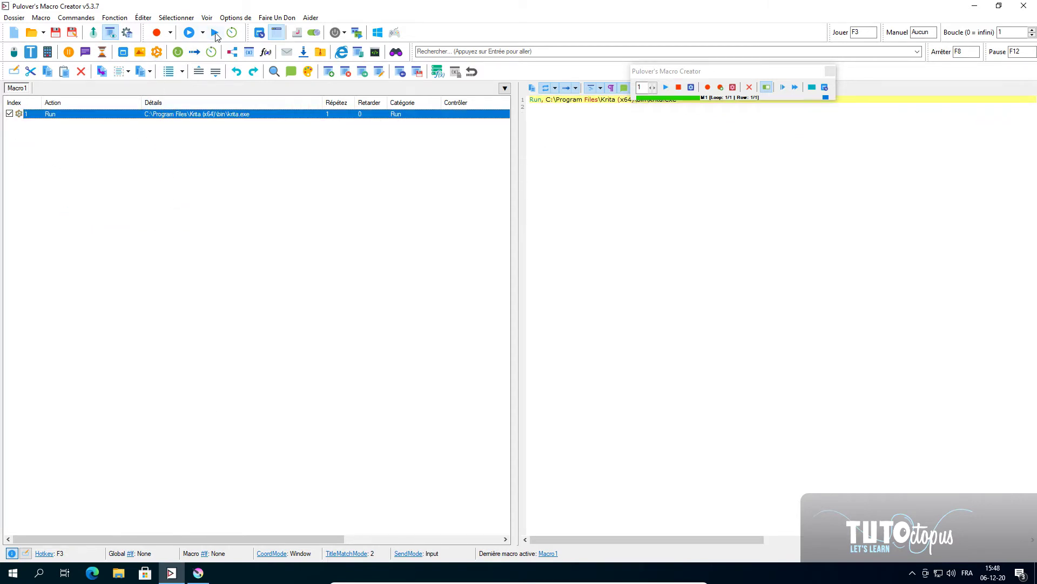
Step: Switch to Krita, place the floating macro control bar near the upper edge beside the dockers, and hide its title bar
{"action": "left_click", "coordinate": [198, 571]}
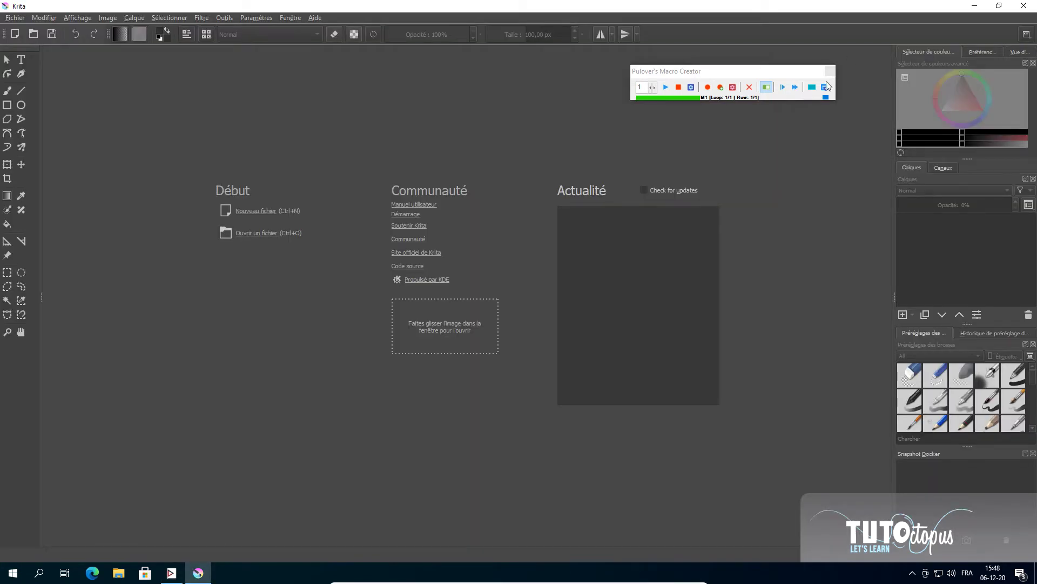
{"action": "left_click_drag", "start_coordinate": [764, 73], "coordinate": [123, 25]}
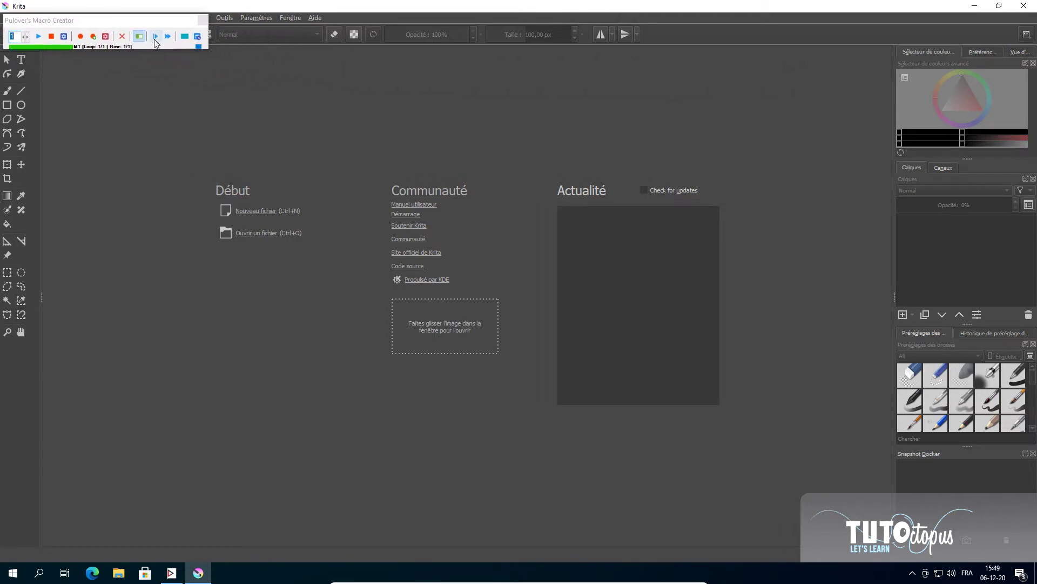
{"action": "left_click", "coordinate": [184, 36]}
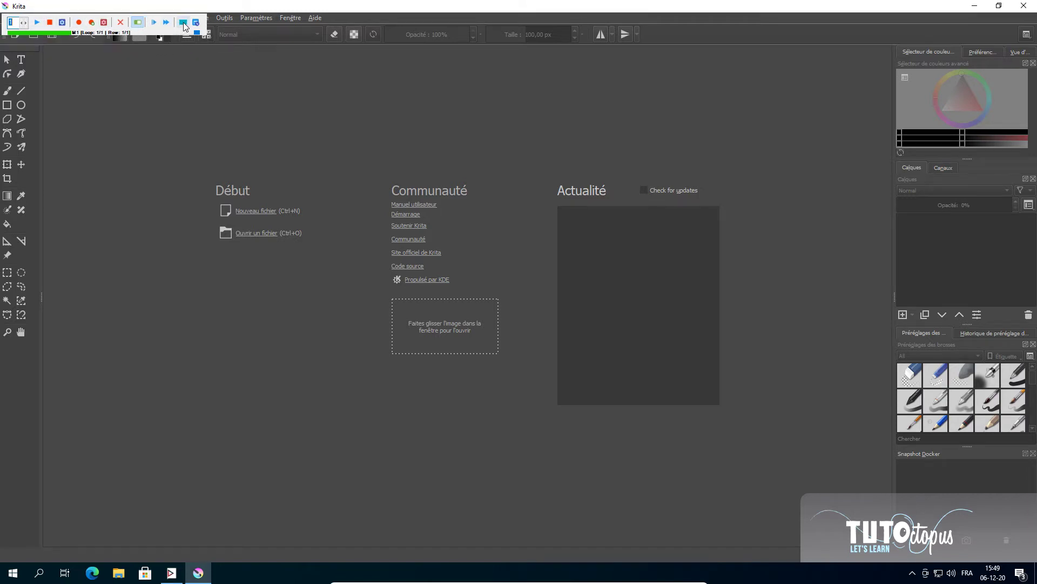
{"action": "left_click", "coordinate": [184, 23]}
{"action": "left_click_drag", "start_coordinate": [66, 21], "coordinate": [735, 75]}
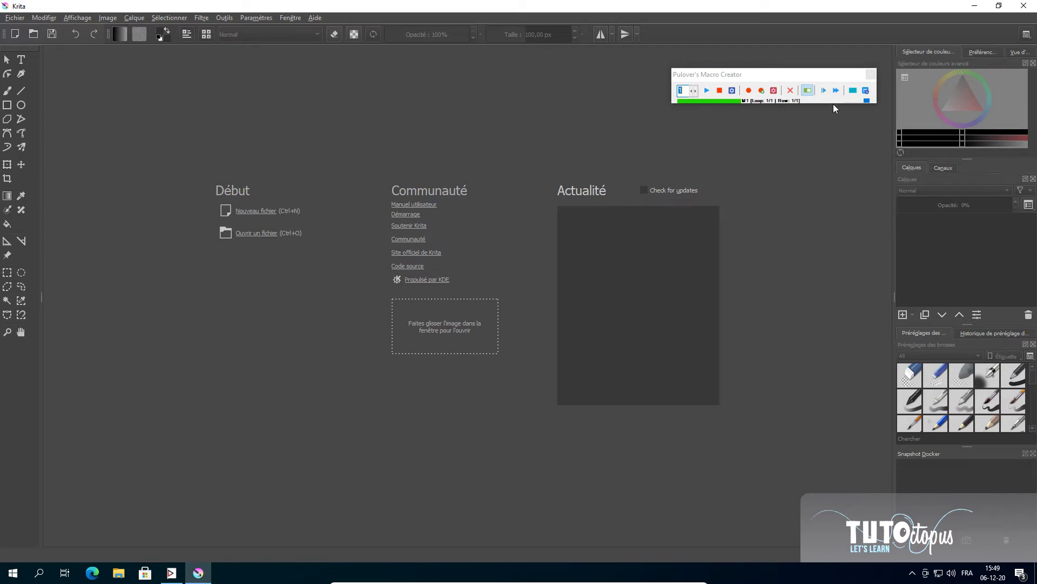
{"action": "left_click", "coordinate": [854, 90]}
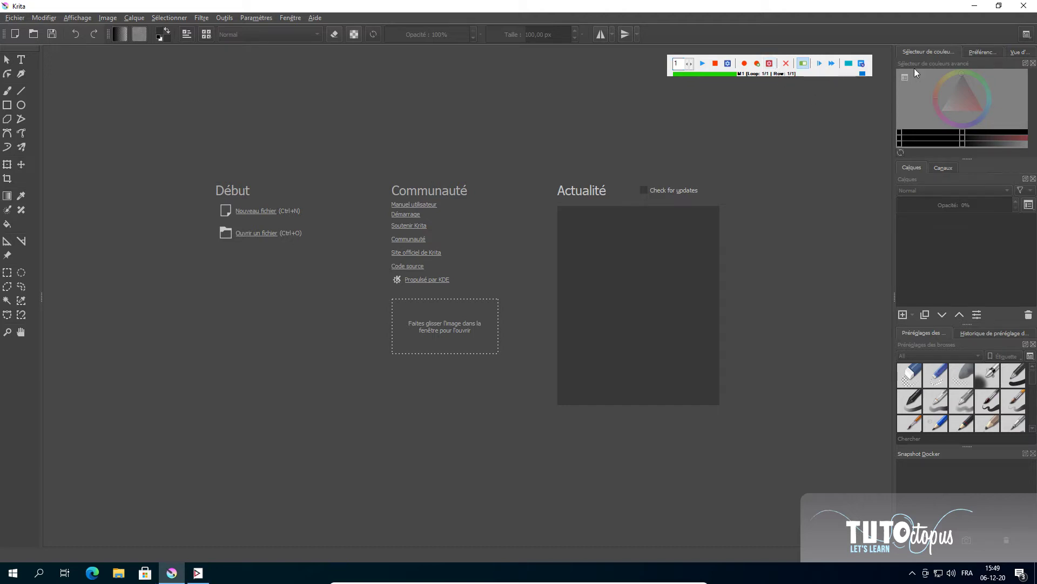
Step: Close Krita and play the macro from Pulover's Macro Creator to relaunch it
{"action": "left_click", "coordinate": [1023, 5]}
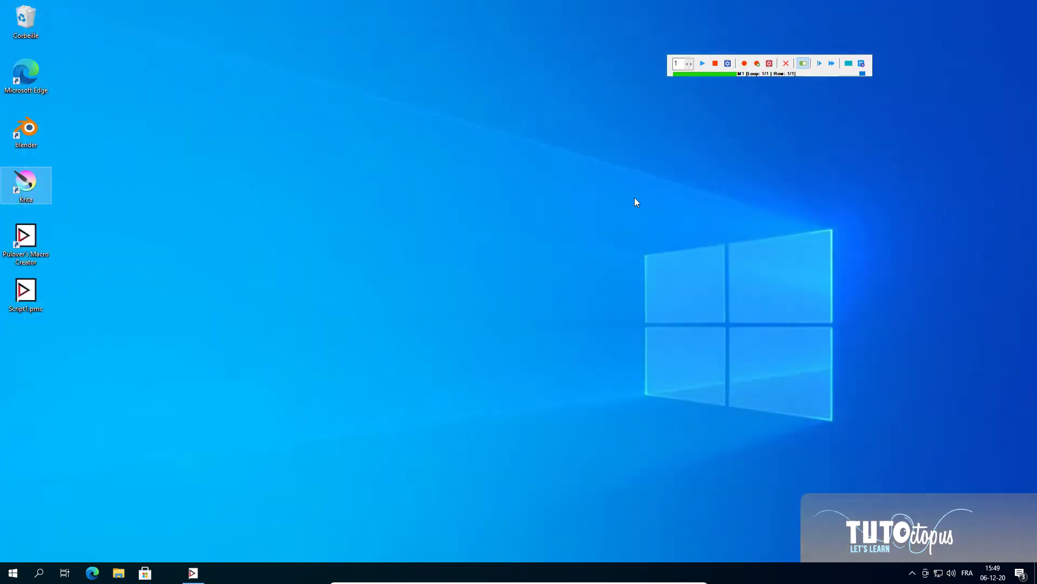
{"action": "left_click", "coordinate": [171, 573]}
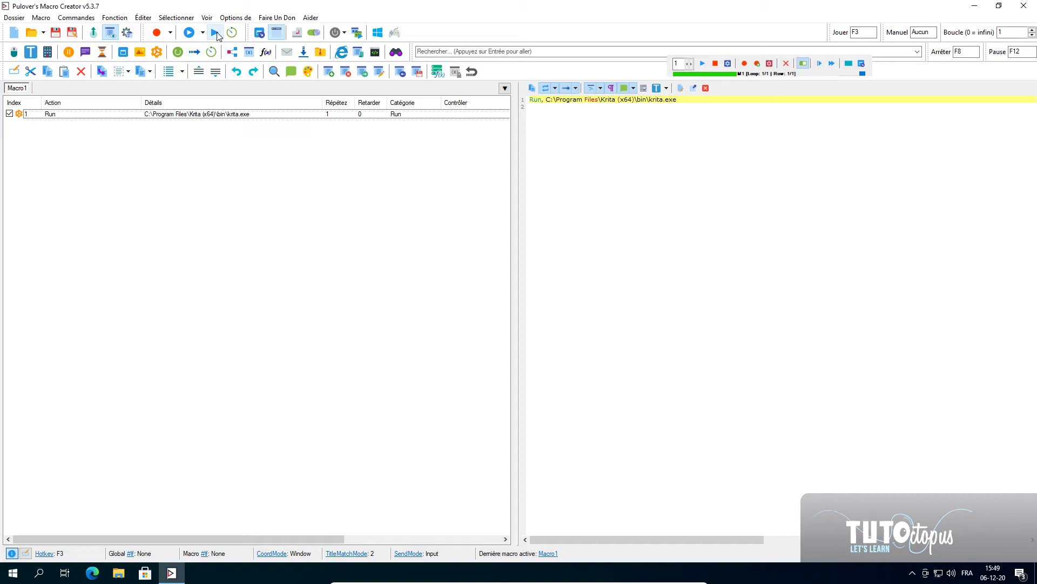
{"action": "left_click", "coordinate": [216, 33]}
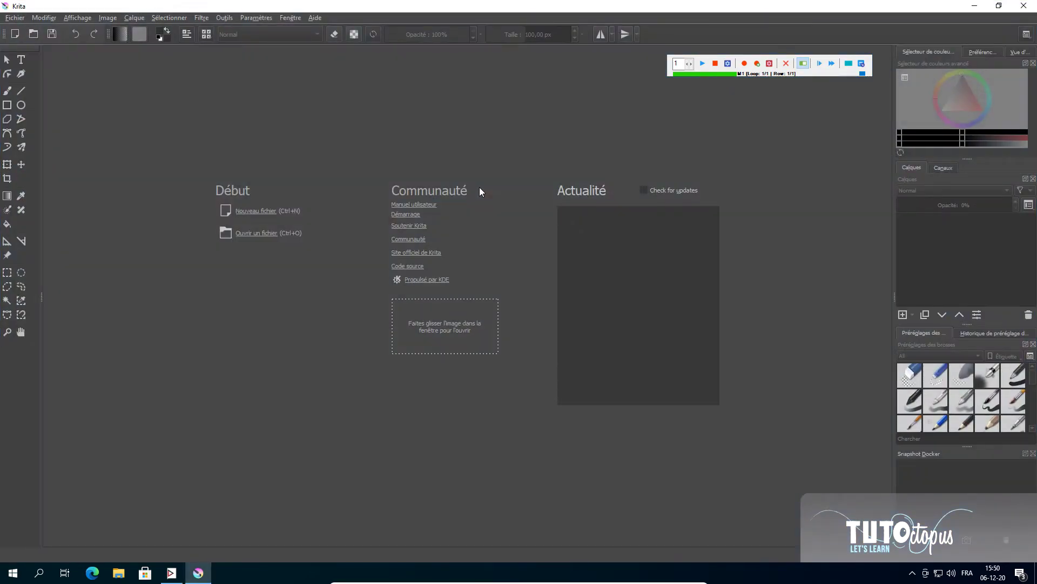
Step: Switch to Pulover's Macro Creator and start recording into Macro1 over Krita's start screen
{"action": "left_click", "coordinate": [173, 571]}
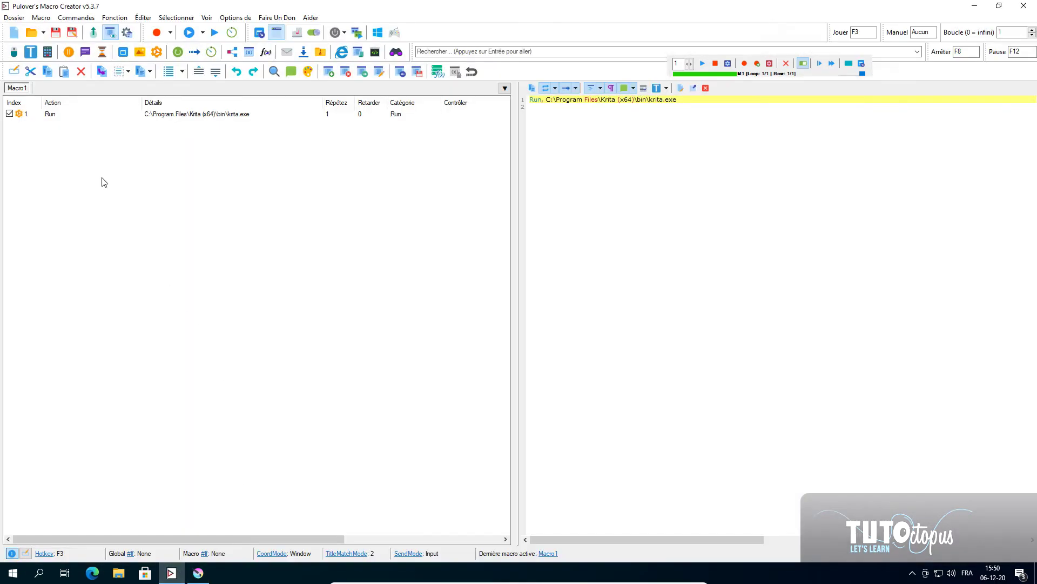
{"action": "left_click", "coordinate": [158, 34]}
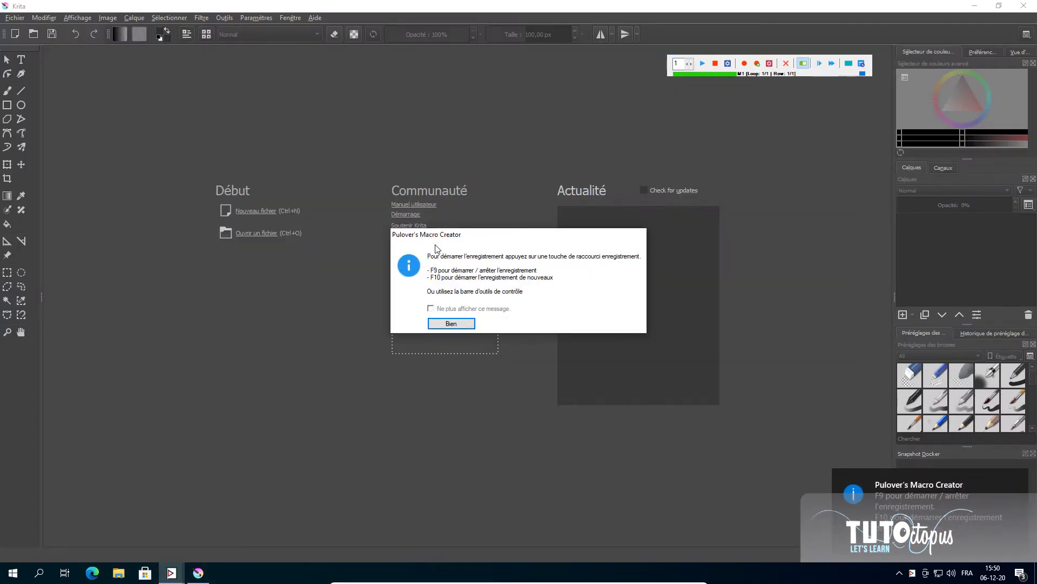
{"action": "left_click", "coordinate": [454, 323]}
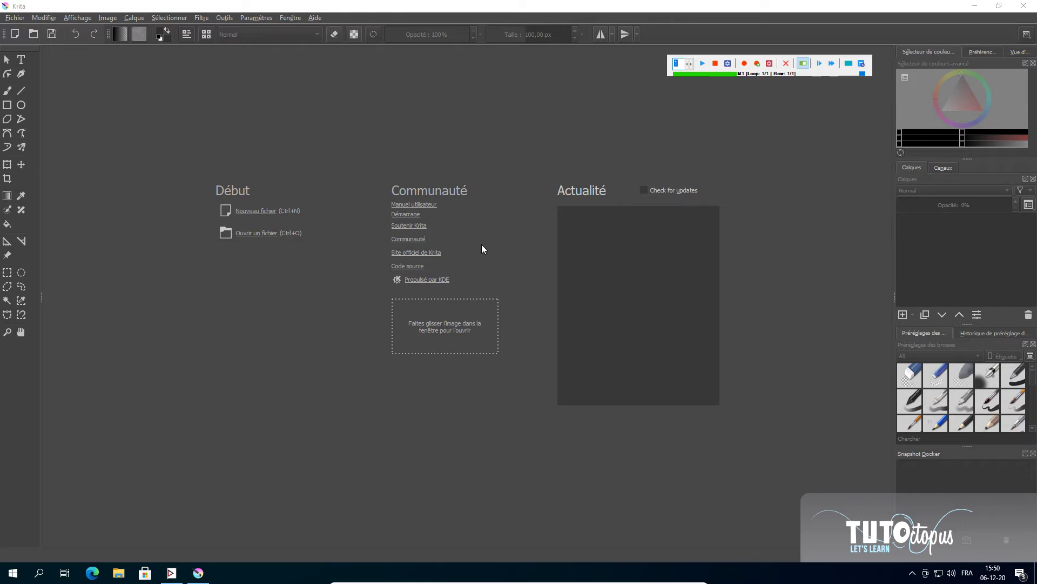
{"action": "key", "text": "F9"}
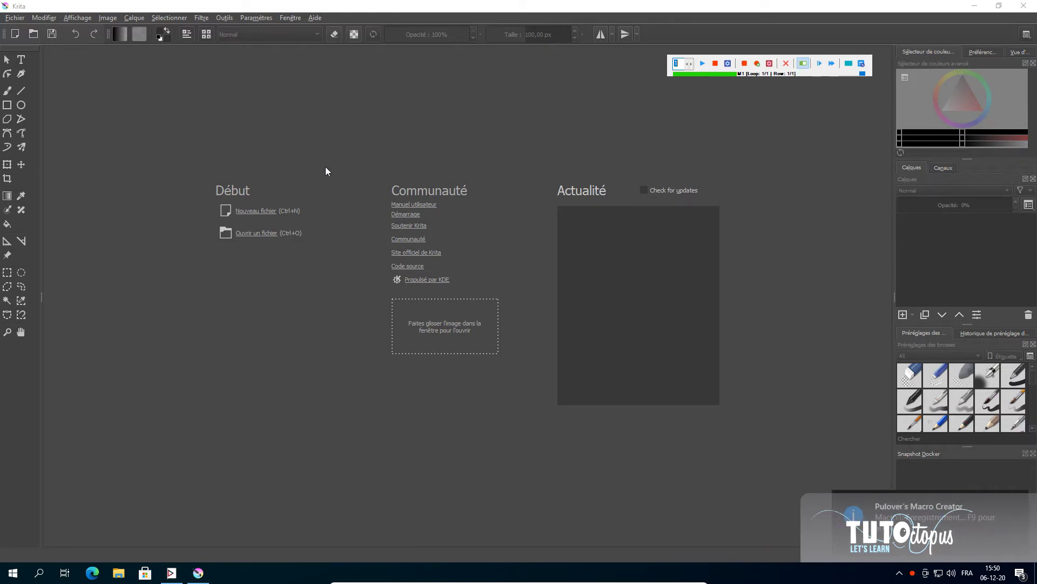
Step: Start a new document in Krita and set its size to 1000 px wide by 800 px high
{"action": "left_click", "coordinate": [15, 17]}
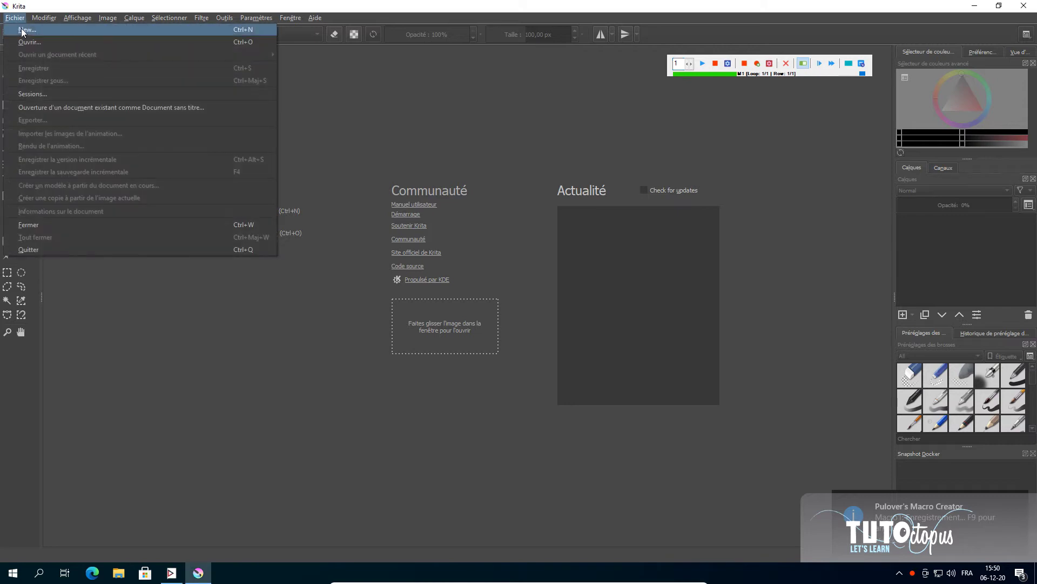
{"action": "left_click", "coordinate": [22, 30]}
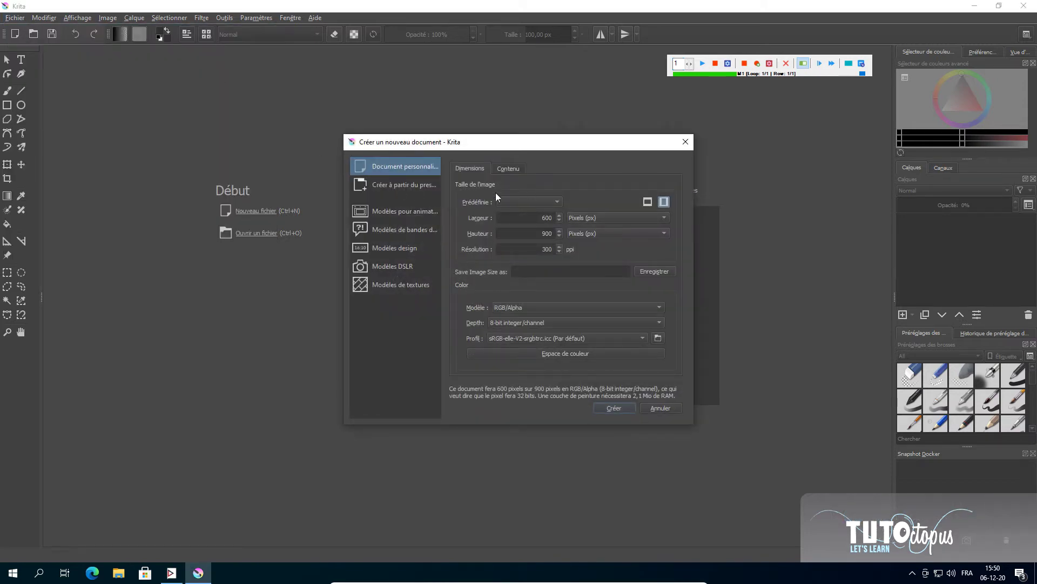
{"action": "left_click_drag", "start_coordinate": [521, 220], "coordinate": [565, 221]}
{"action": "type", "text": "1000"}
{"action": "left_click", "coordinate": [545, 236]}
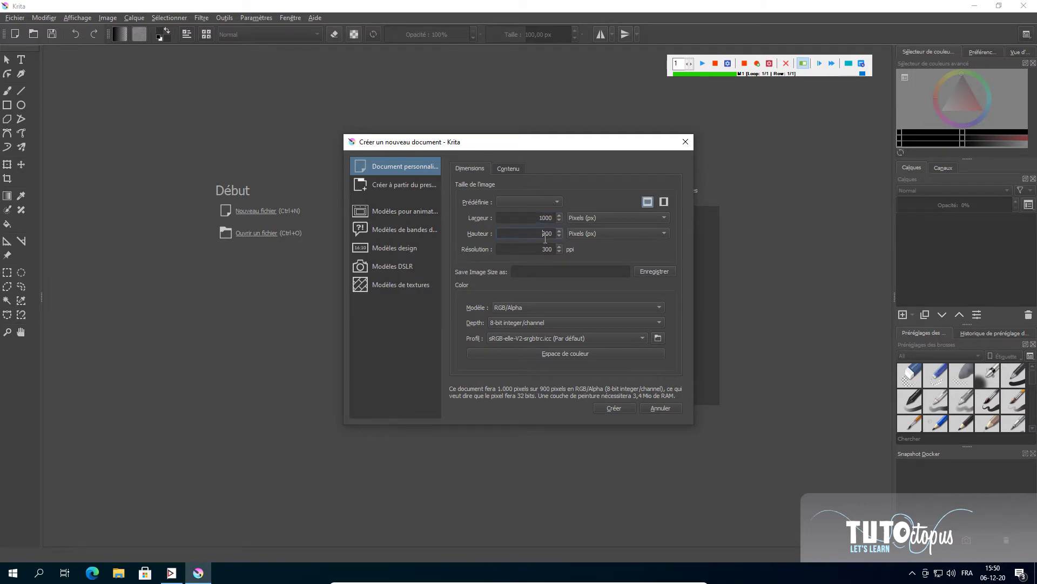
{"action": "double_click", "coordinate": [545, 236]}
{"action": "type", "text": "800"}
Step: Set the new document's resolution to 250 ppi and create it
{"action": "left_click", "coordinate": [542, 250]}
{"action": "double_click", "coordinate": [541, 251]}
{"action": "type", "text": "3"}
{"action": "type", "text": "50"}
{"action": "left_click", "coordinate": [613, 408]}
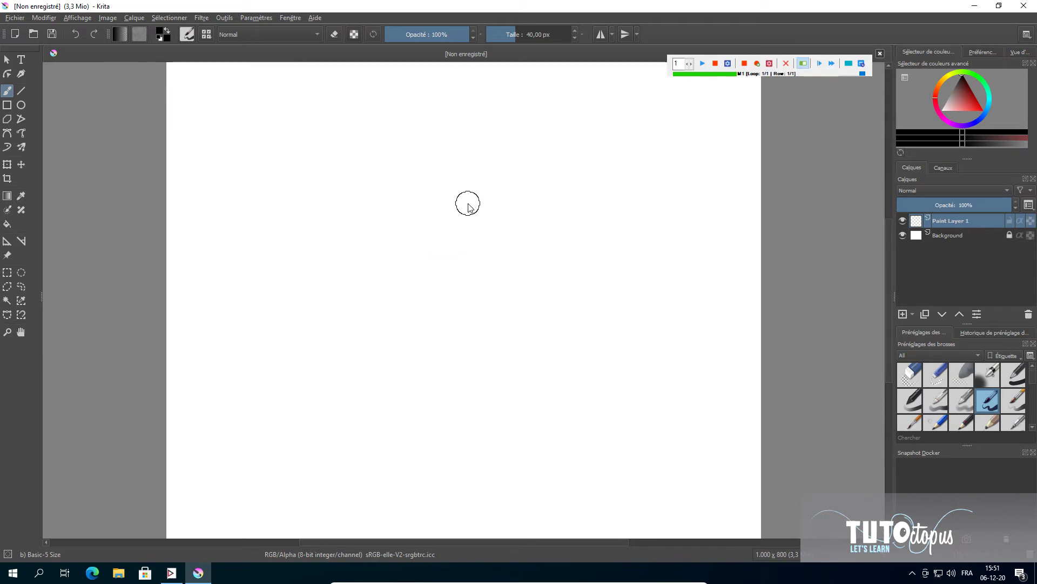
Step: Stop the macro recording, then close Krita and return to Pulover's Macro Creator
{"action": "key", "text": "F9"}
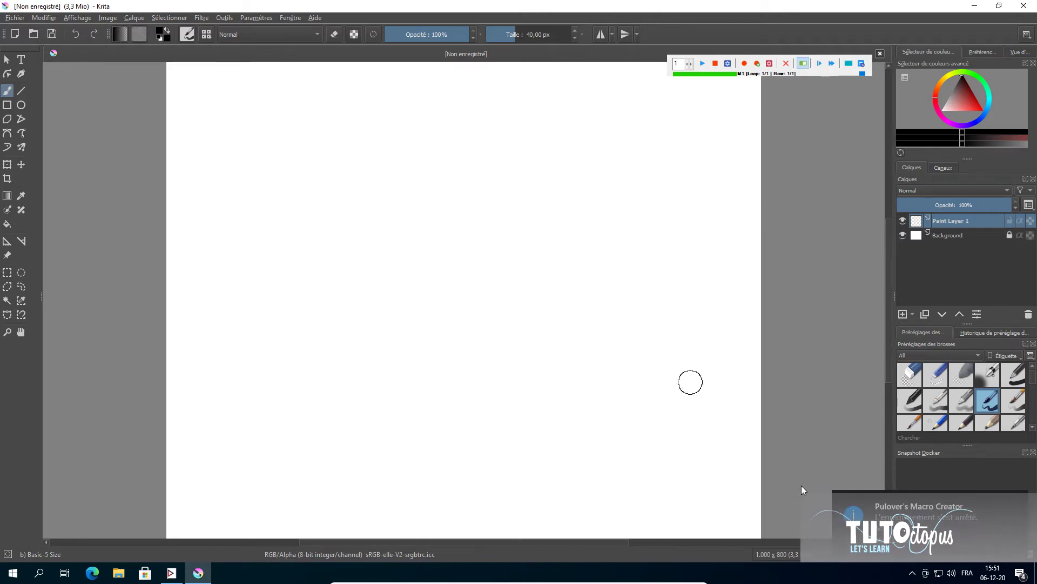
{"action": "left_click", "coordinate": [1017, 503]}
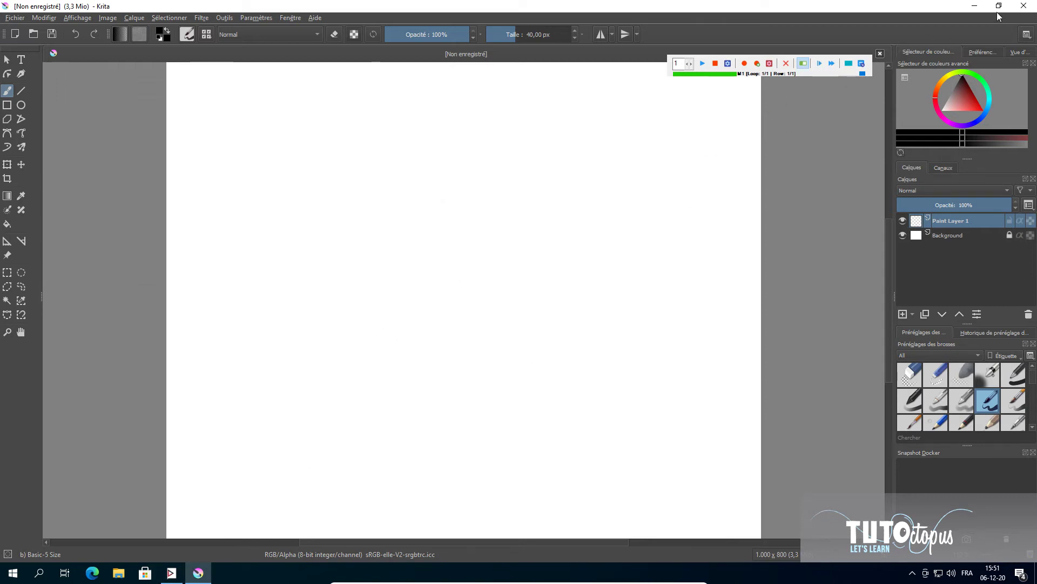
{"action": "left_click", "coordinate": [1023, 7]}
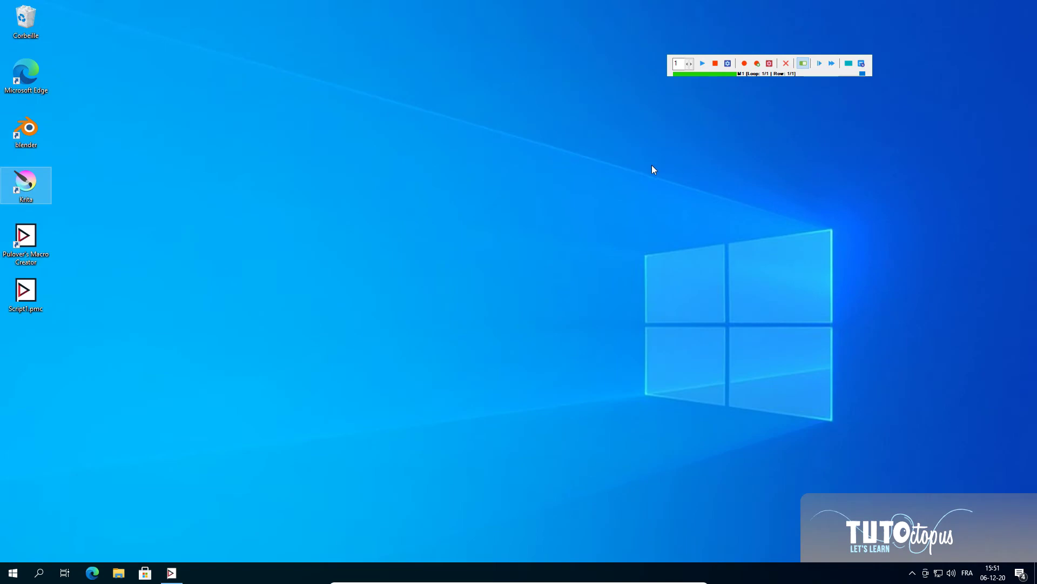
{"action": "left_click", "coordinate": [176, 574]}
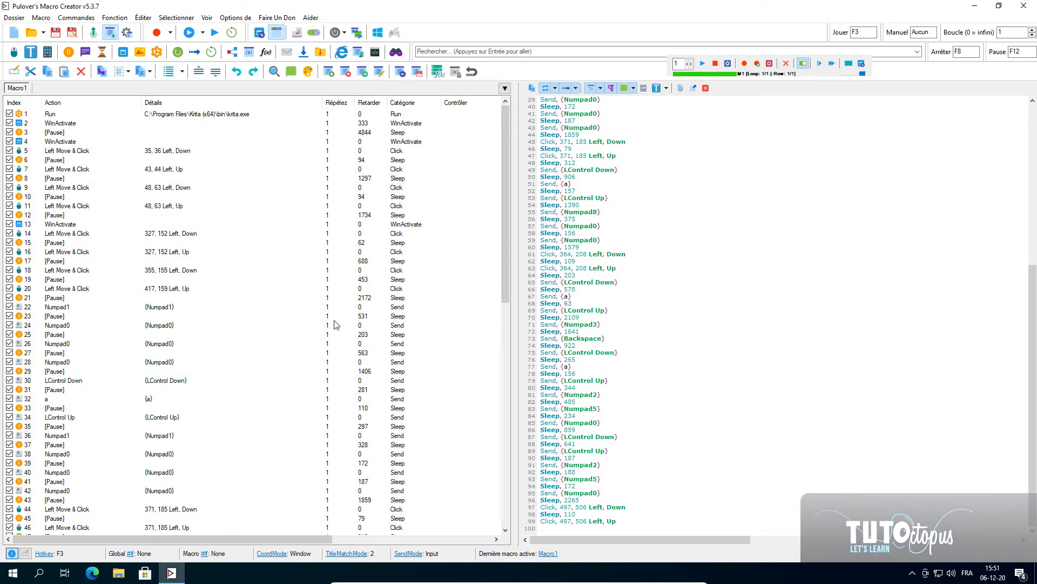
Step: Look through the actions recorded in Macro1 and the available recording options
{"action": "scroll", "coordinate": [208, 243], "scroll_direction": "down", "scroll_amount": 14}
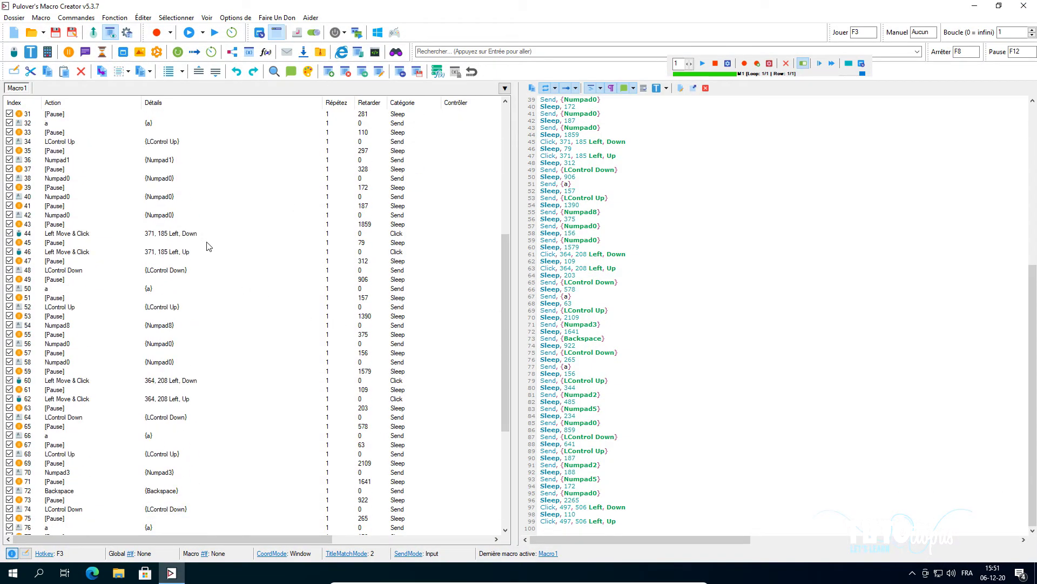
{"action": "scroll", "coordinate": [202, 249], "scroll_direction": "down", "scroll_amount": 3}
{"action": "scroll", "coordinate": [199, 248], "scroll_direction": "up", "scroll_amount": 15}
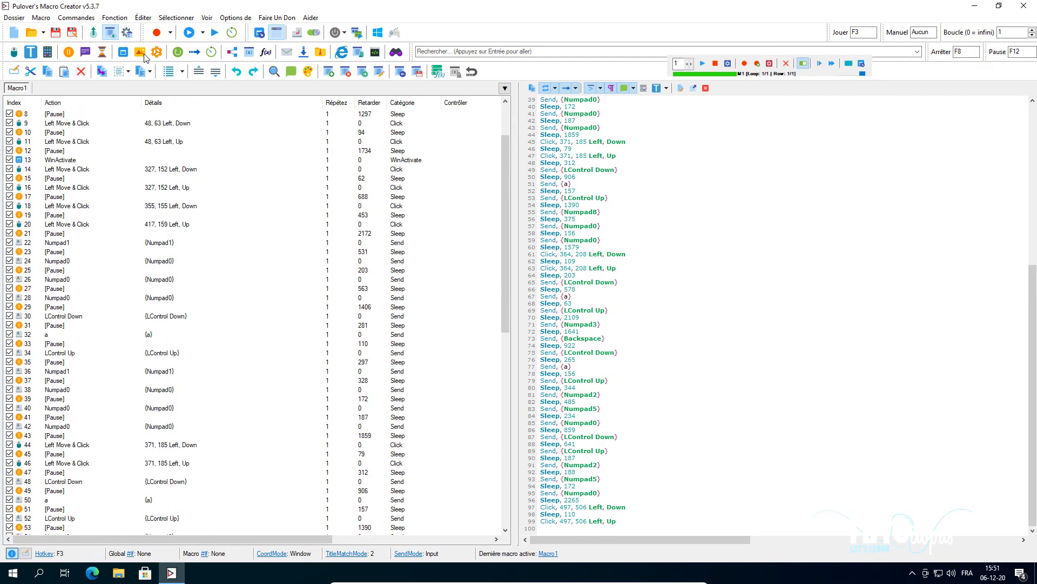
{"action": "left_click", "coordinate": [170, 33]}
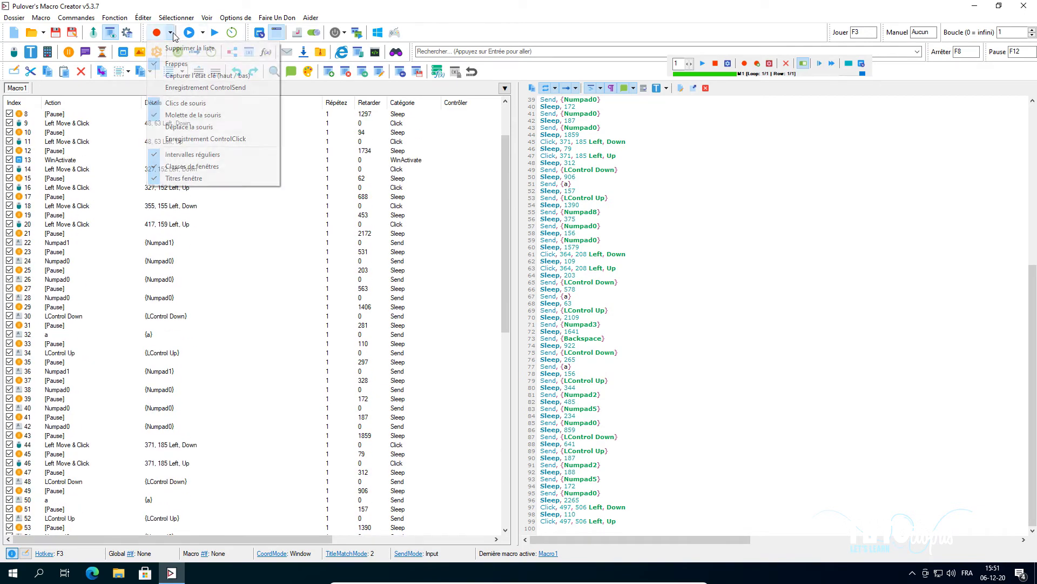
{"action": "left_click", "coordinate": [82, 92]}
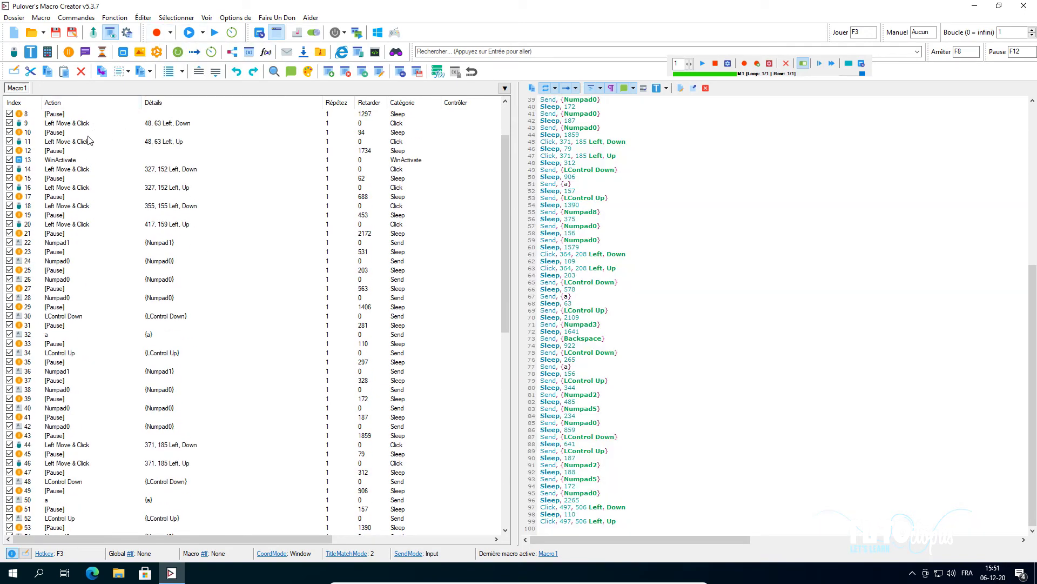
{"action": "scroll", "coordinate": [89, 133], "scroll_direction": "up", "scroll_amount": 3}
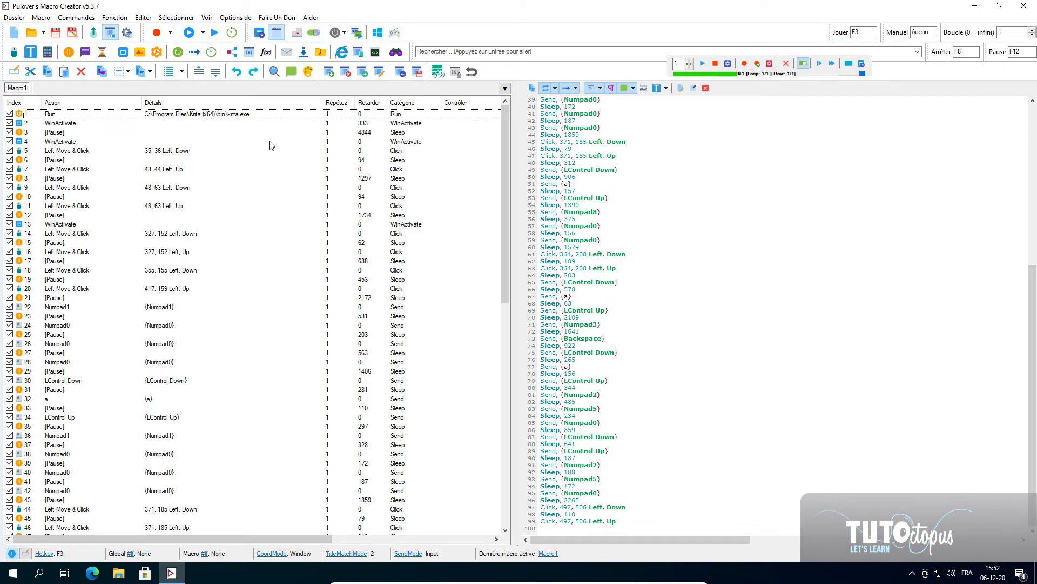
Step: Play Macro1 to relaunch Krita and replay the recorded creation of the 1000 by 800 px document
{"action": "left_click", "coordinate": [215, 34]}
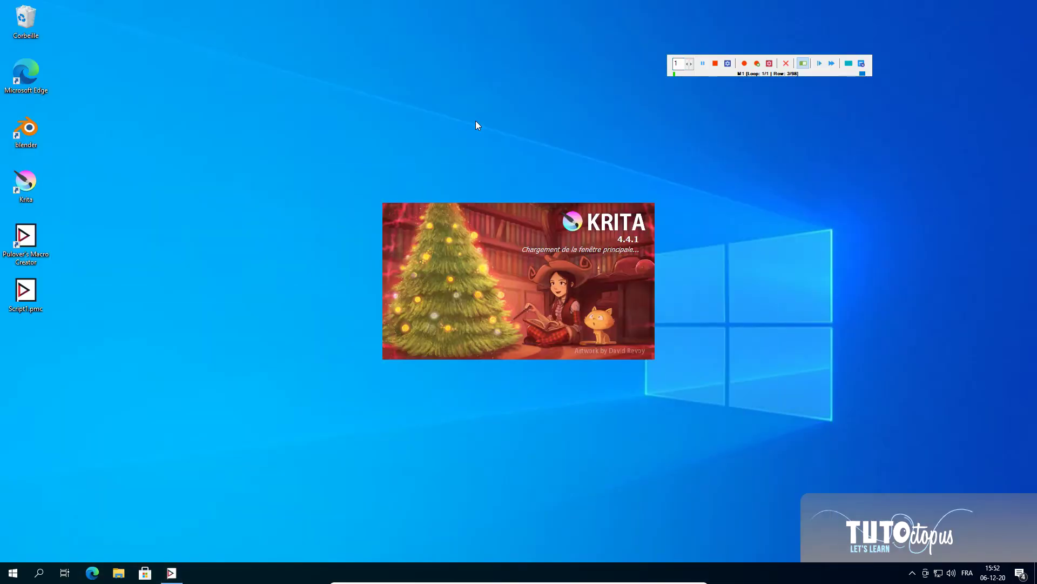
{"action": "key", "text": "alt+f"}
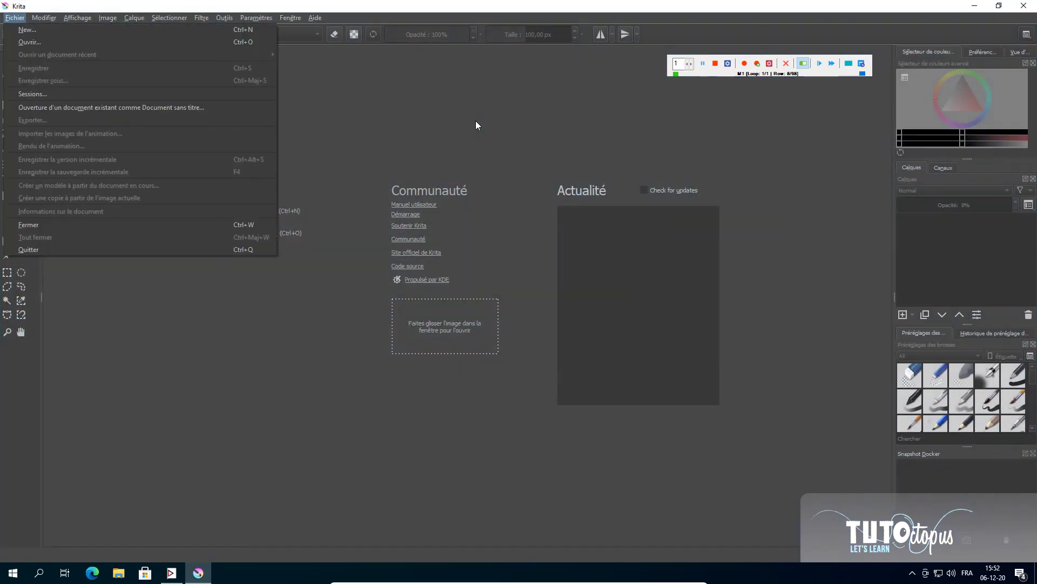
{"action": "key", "text": "n"}
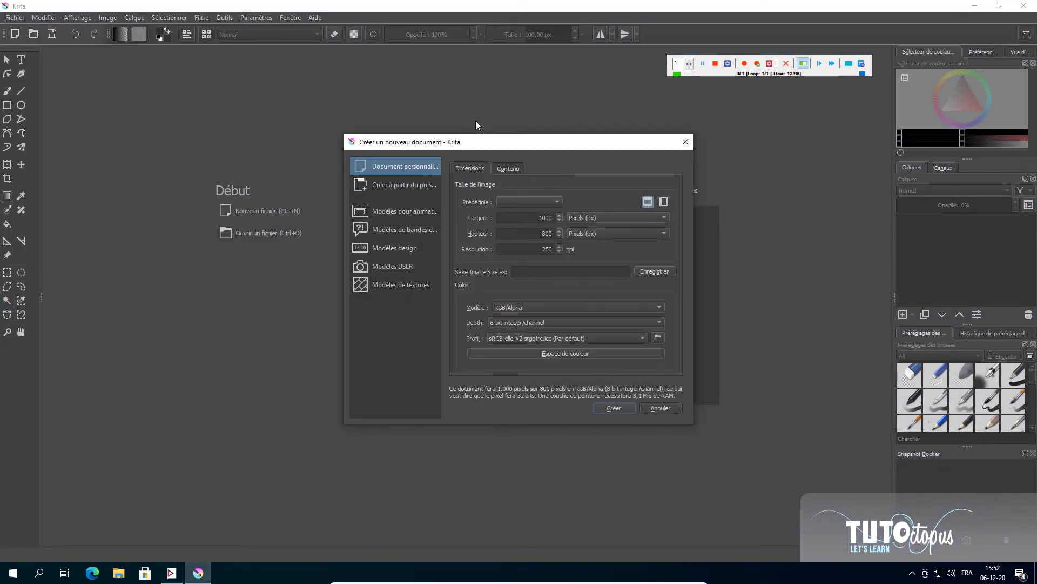
{"action": "key", "text": "ctrl+a"}
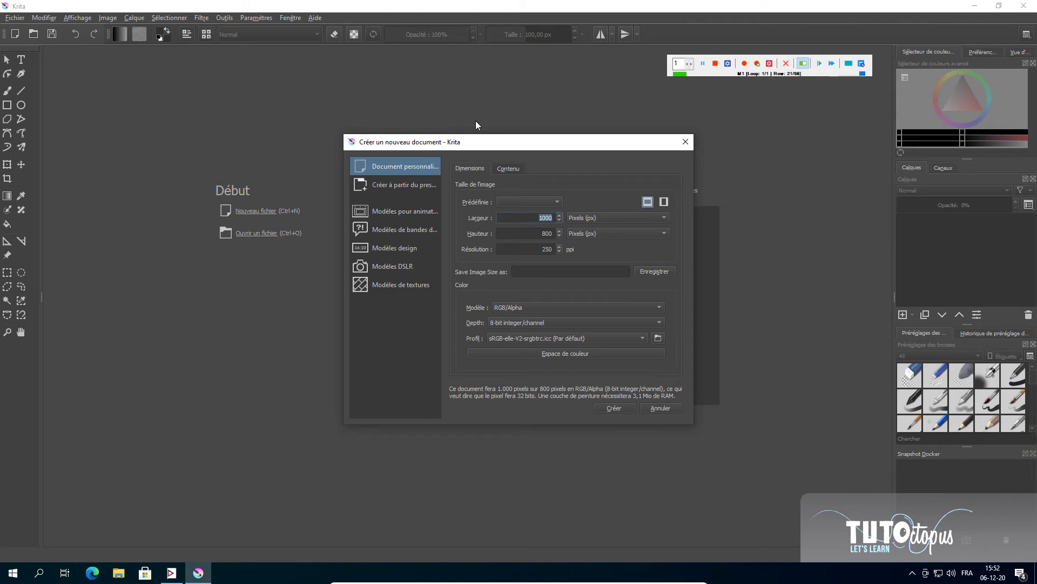
{"action": "type", "text": "1"}
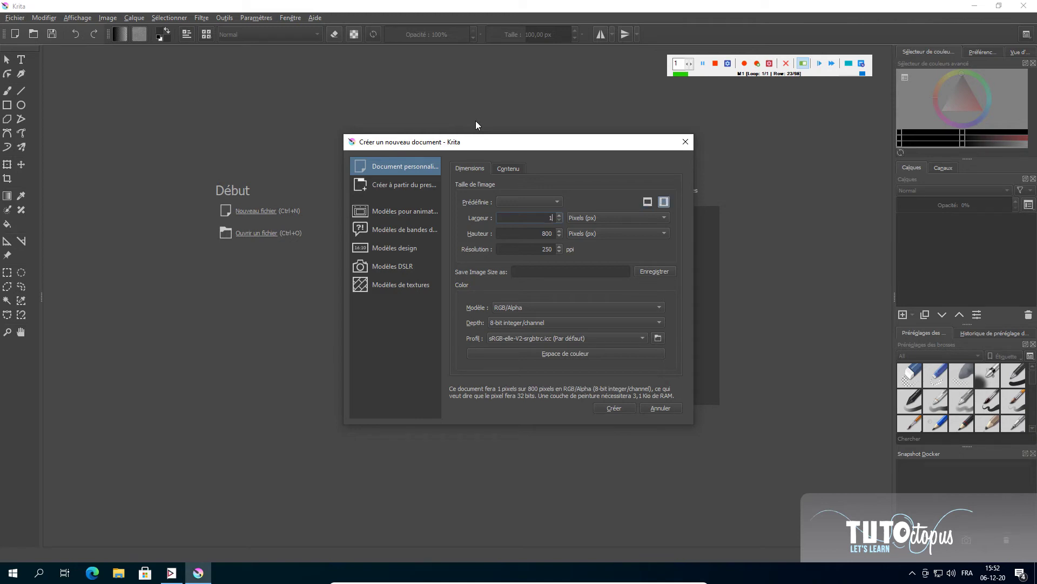
{"action": "type", "text": "000"}
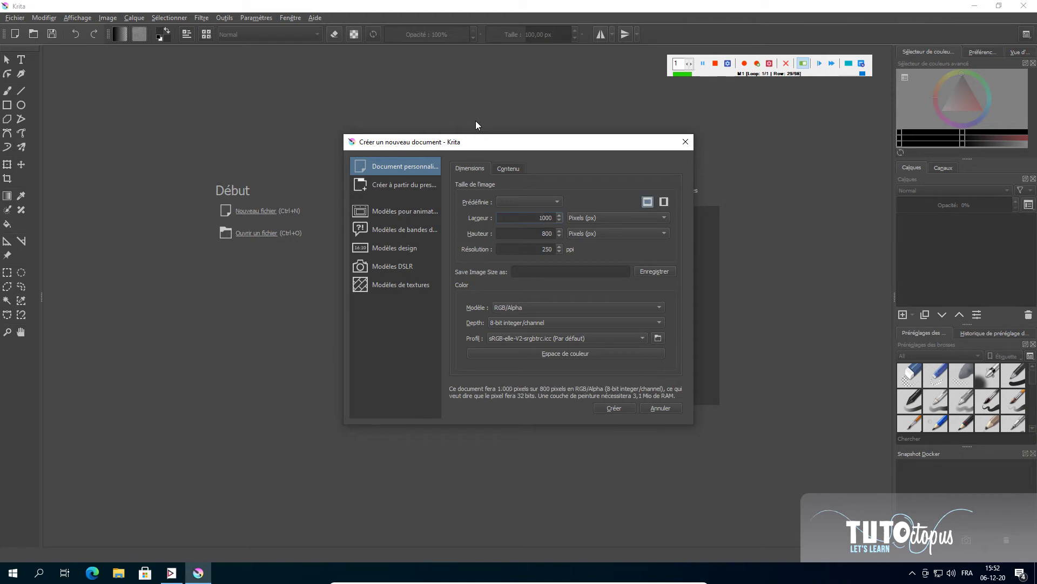
{"action": "key", "text": "ctrl+a"}
{"action": "type", "text": "1000"}
{"action": "key", "text": "Tab"}
{"action": "key", "text": "ctrl+a"}
{"action": "type", "text": "800"}
{"action": "key", "text": "Tab"}
{"action": "key", "text": "ctrl+a"}
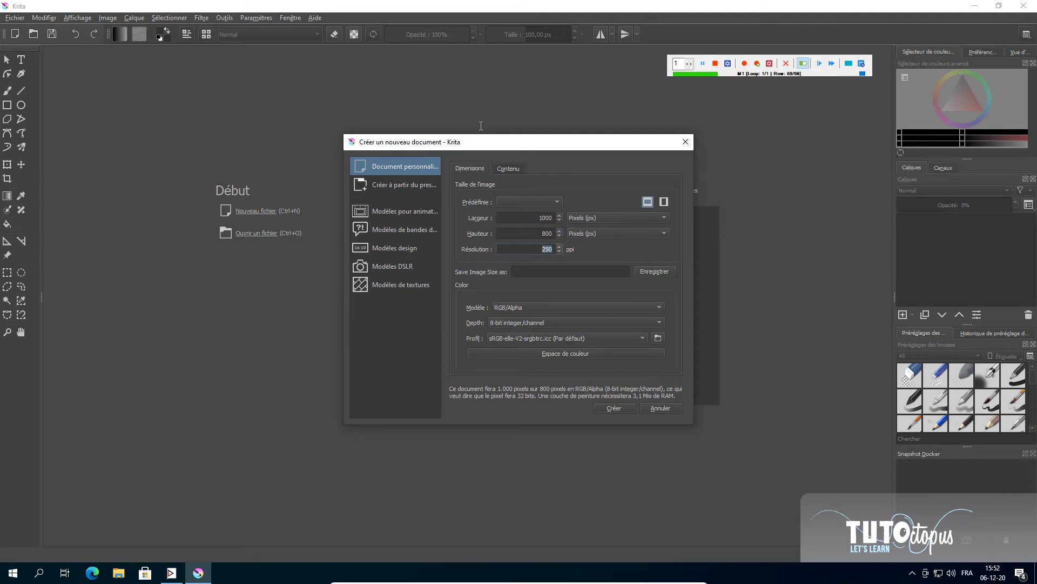
{"action": "type", "text": "3250250"}
{"action": "key", "text": "Return"}
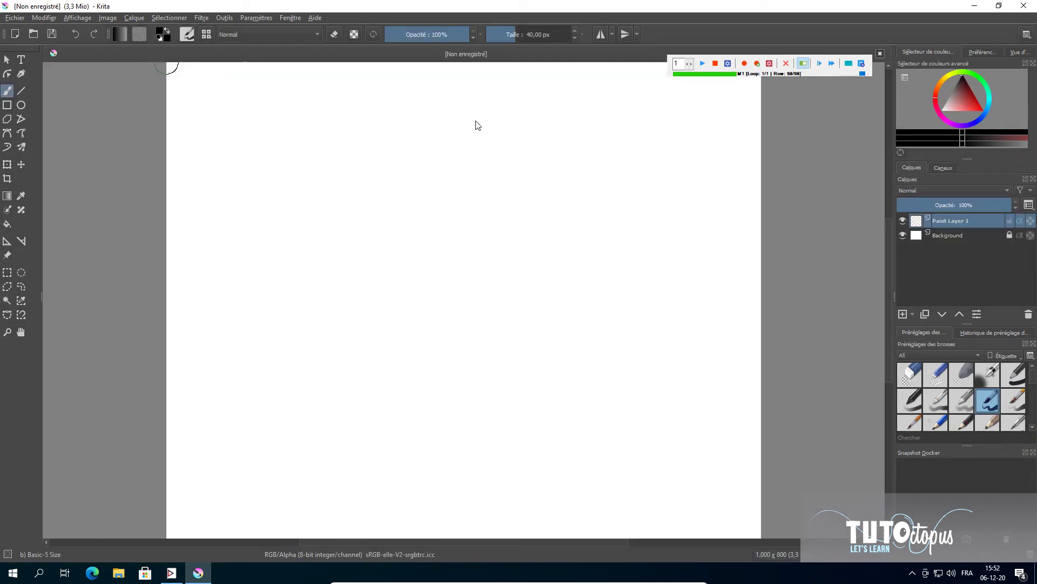
Step: Check the replayed document's width, height and resolution in the image properties
{"action": "scroll", "coordinate": [463, 170], "scroll_direction": "down", "scroll_amount": 3}
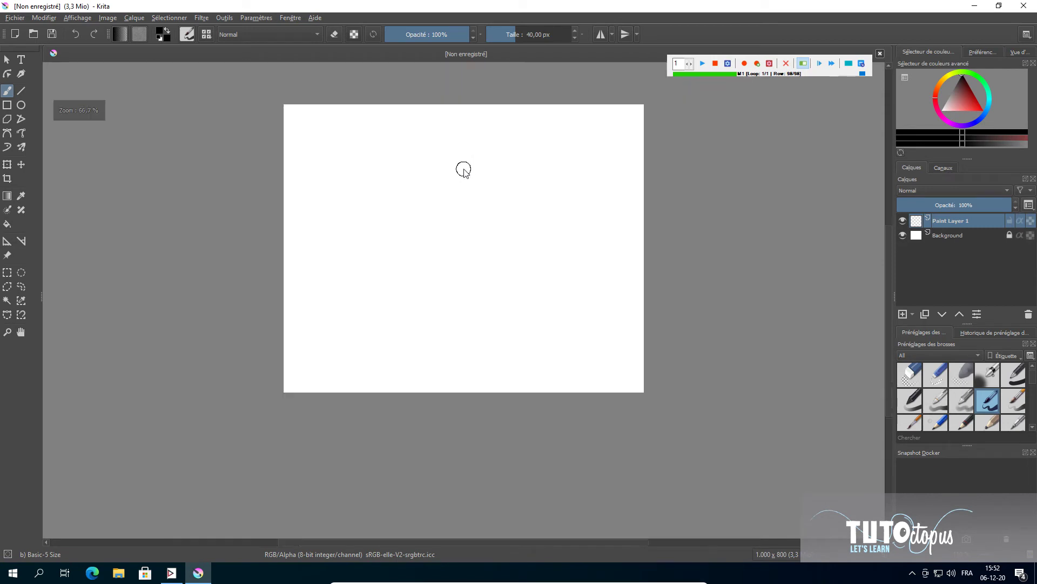
{"action": "scroll", "coordinate": [464, 171], "scroll_direction": "up", "scroll_amount": 2}
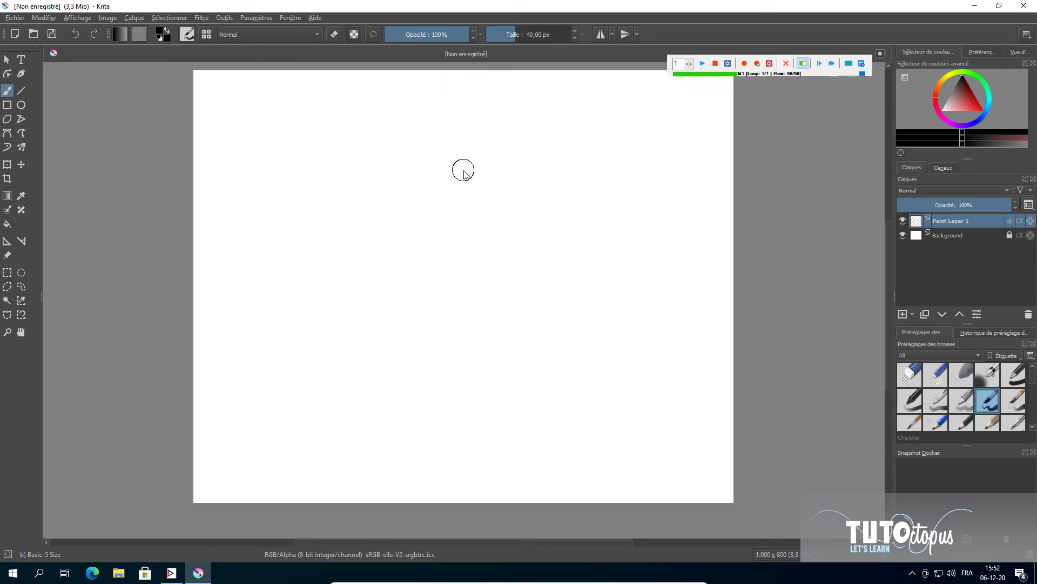
{"action": "left_click", "coordinate": [15, 18]}
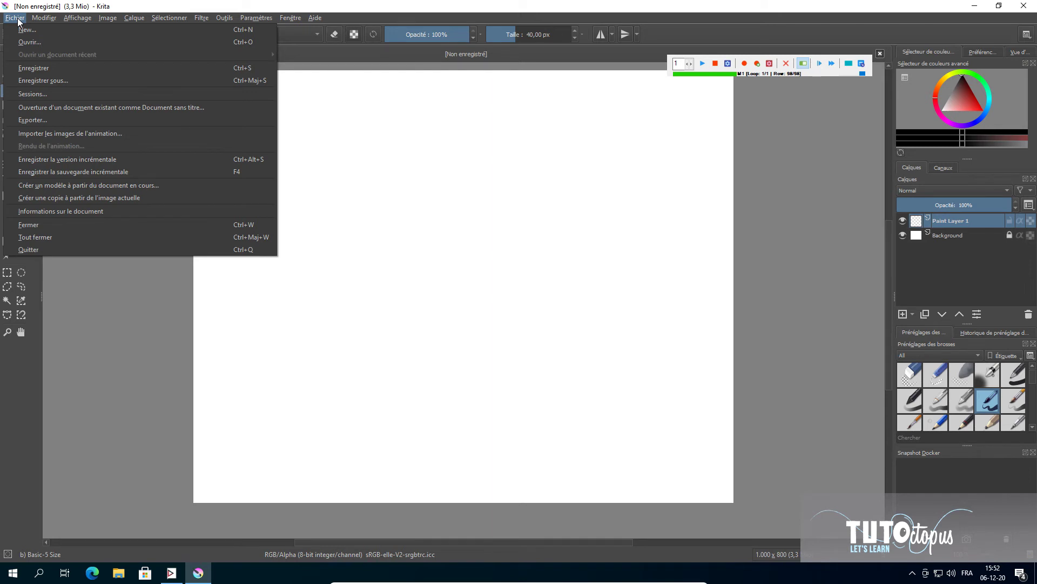
{"action": "mouse_move", "coordinate": [103, 19]}
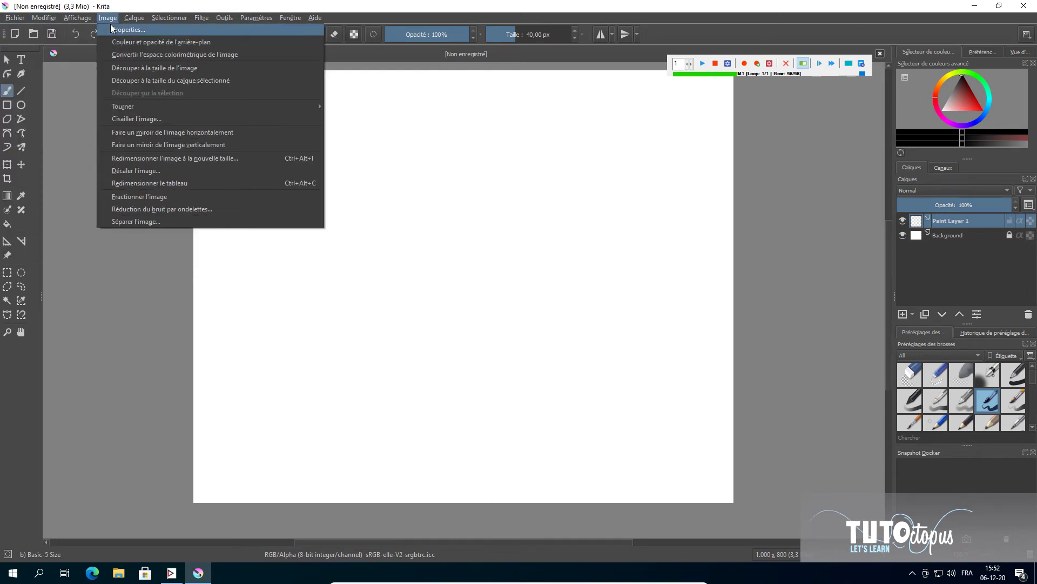
{"action": "left_click", "coordinate": [116, 29]}
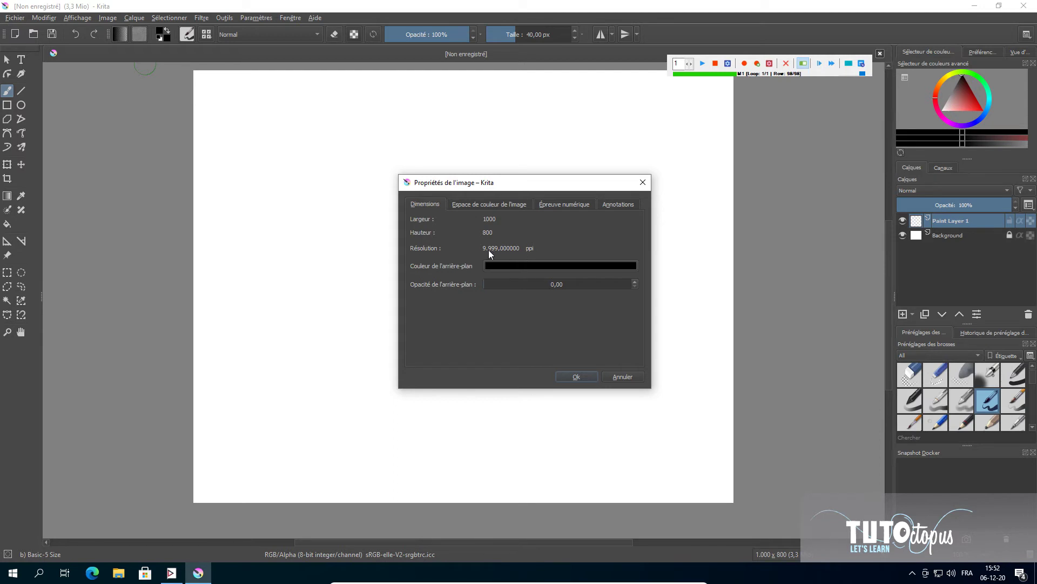
{"action": "left_click", "coordinate": [625, 379]}
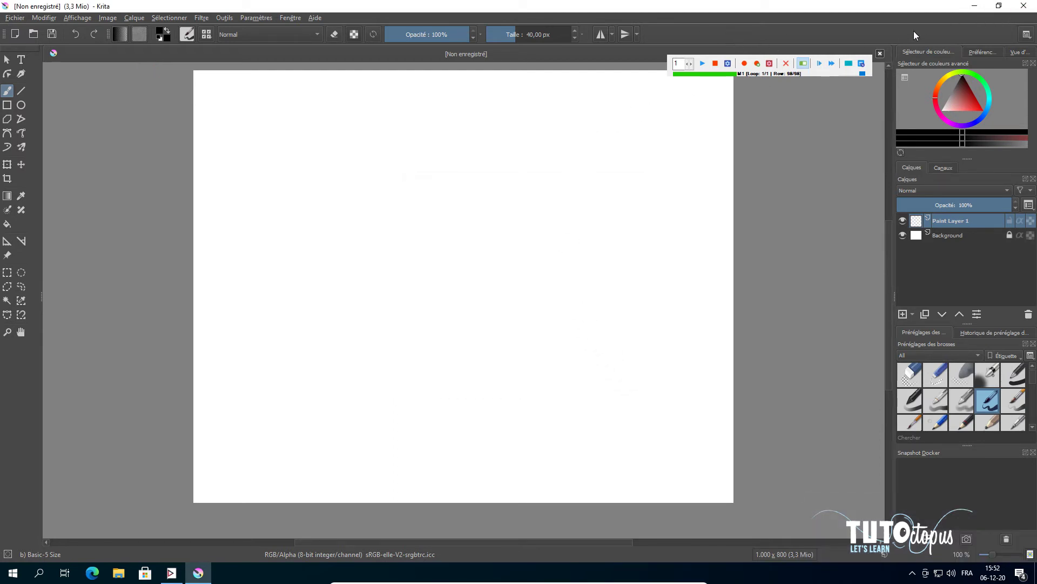
Step: Close Krita and go back to the Macro1 action list in Pulover's Macro Creator
{"action": "left_click", "coordinate": [1023, 6]}
{"action": "left_click", "coordinate": [242, 296]}
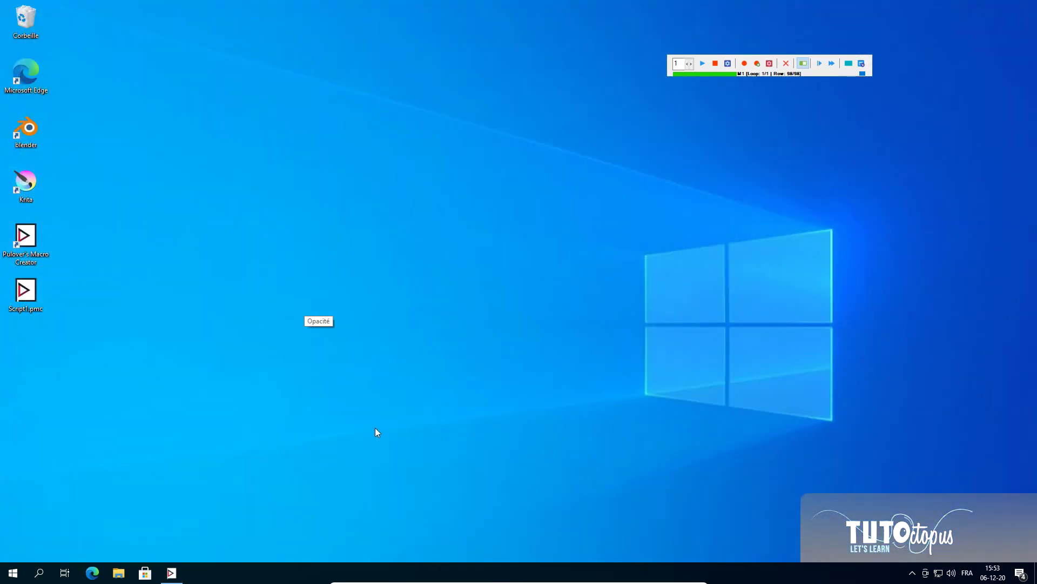
{"action": "left_click", "coordinate": [179, 573]}
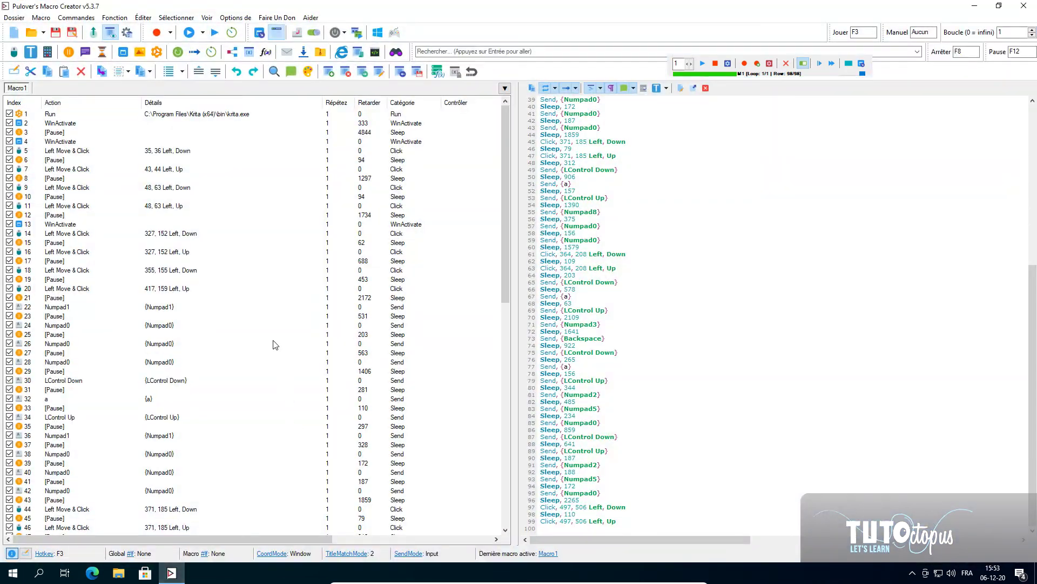
Step: Delete every recorded action in Macro1 that follows the Run command for krita.exe
{"action": "left_click", "coordinate": [49, 125]}
{"action": "left_click_drag", "start_coordinate": [507, 143], "coordinate": [493, 413]}
{"action": "left_click", "coordinate": [172, 527], "text": "shift"}
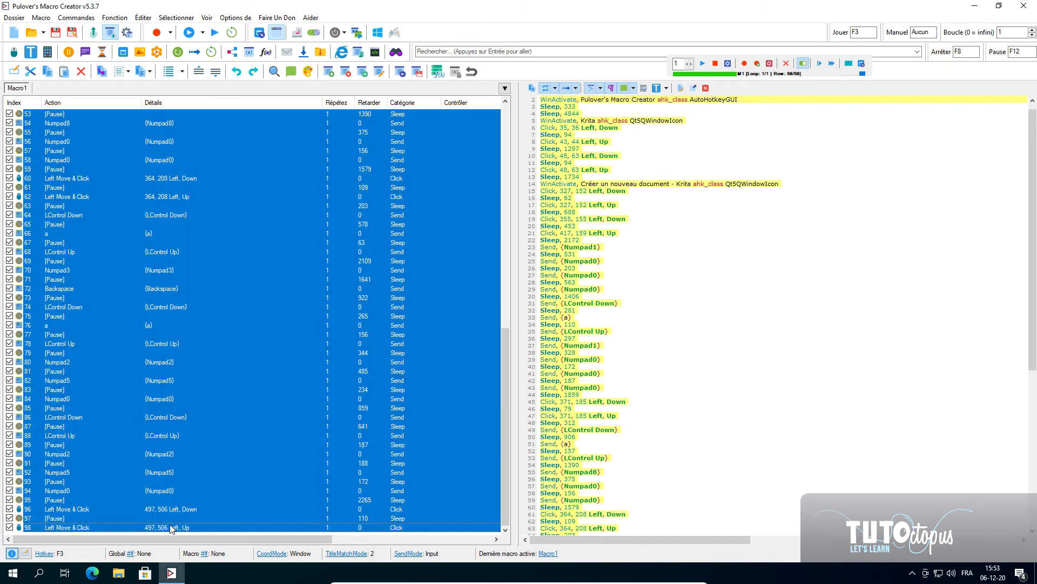
{"action": "right_click", "coordinate": [192, 400]}
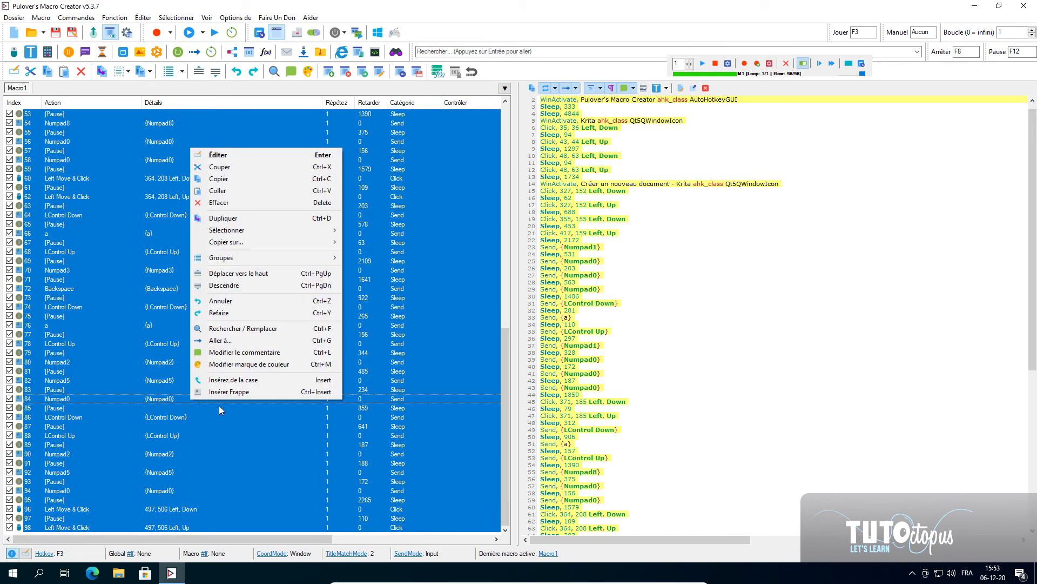
{"action": "left_click", "coordinate": [218, 204]}
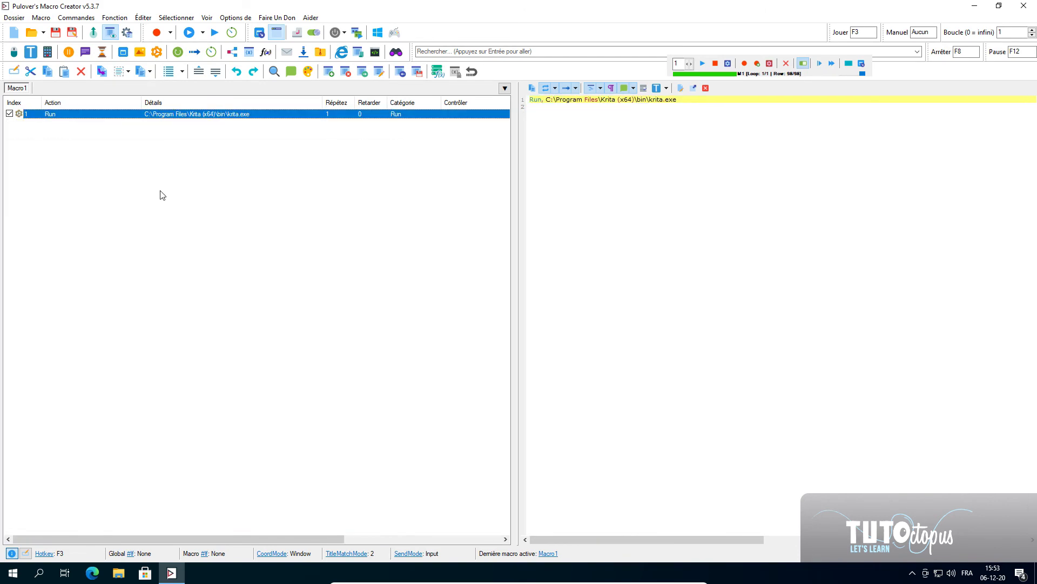
{"action": "left_click", "coordinate": [162, 195]}
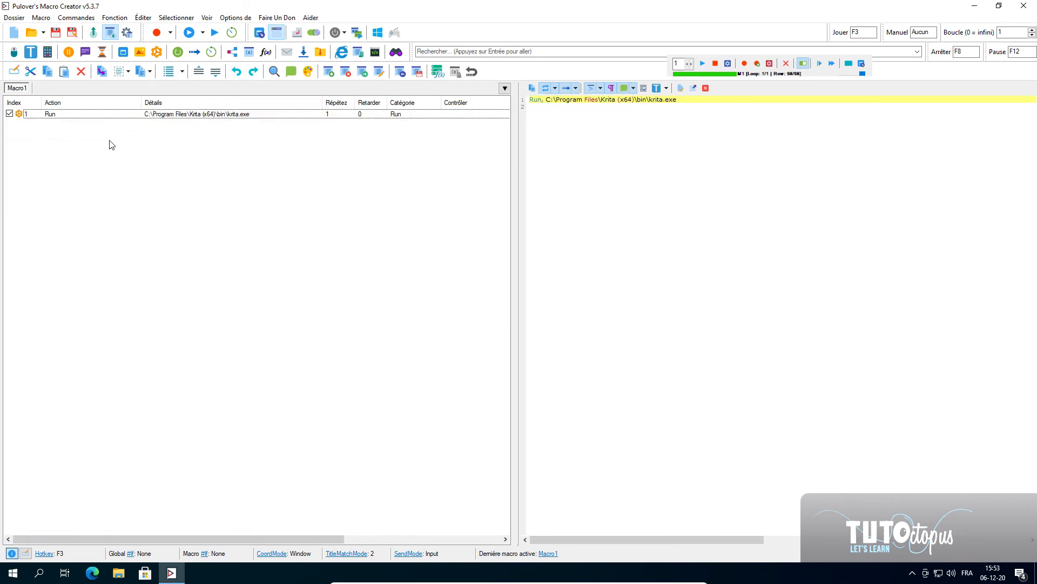
Step: Play Macro1 to launch Krita, and set up a new recording from Pulover's Macro Creator
{"action": "left_click", "coordinate": [215, 33]}
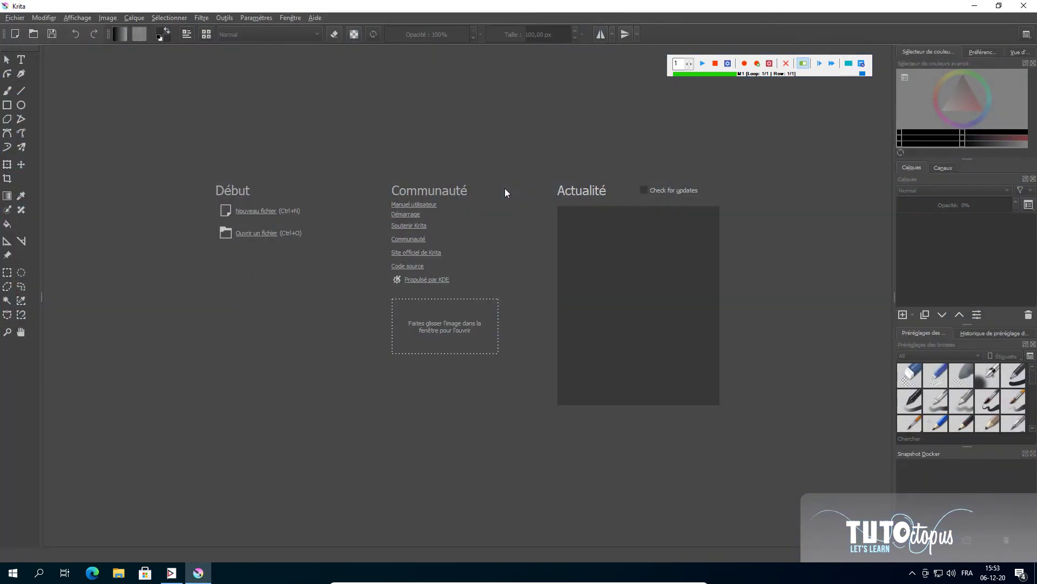
{"action": "left_click", "coordinate": [171, 573]}
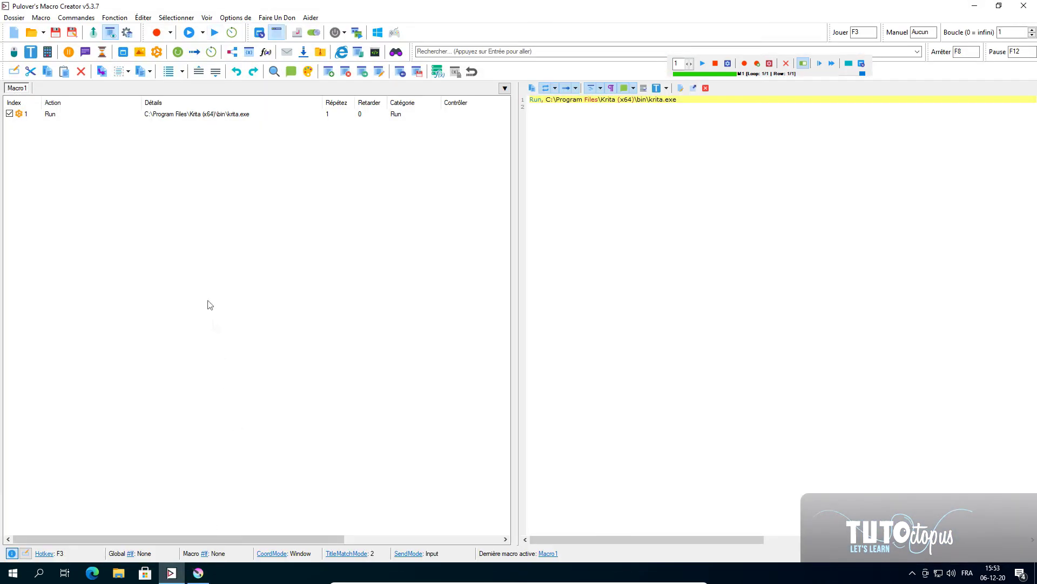
{"action": "left_click", "coordinate": [170, 32]}
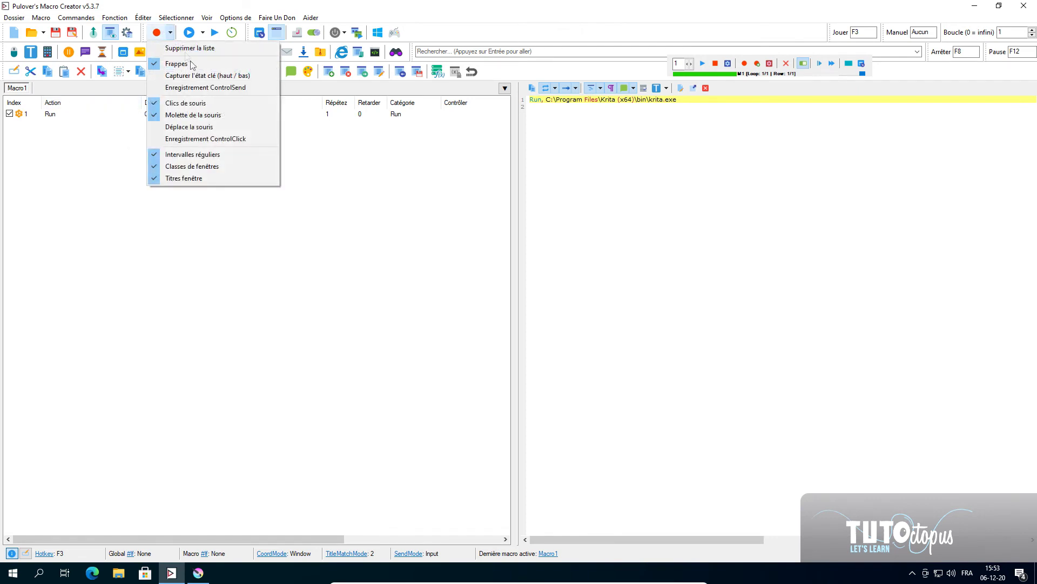
{"action": "left_click", "coordinate": [157, 33]}
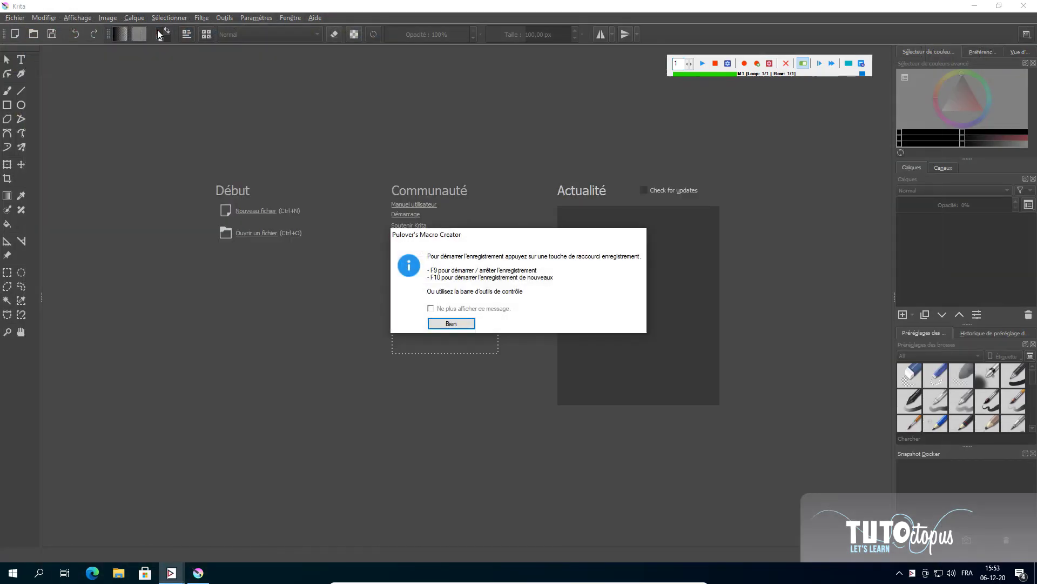
{"action": "left_click", "coordinate": [452, 323]}
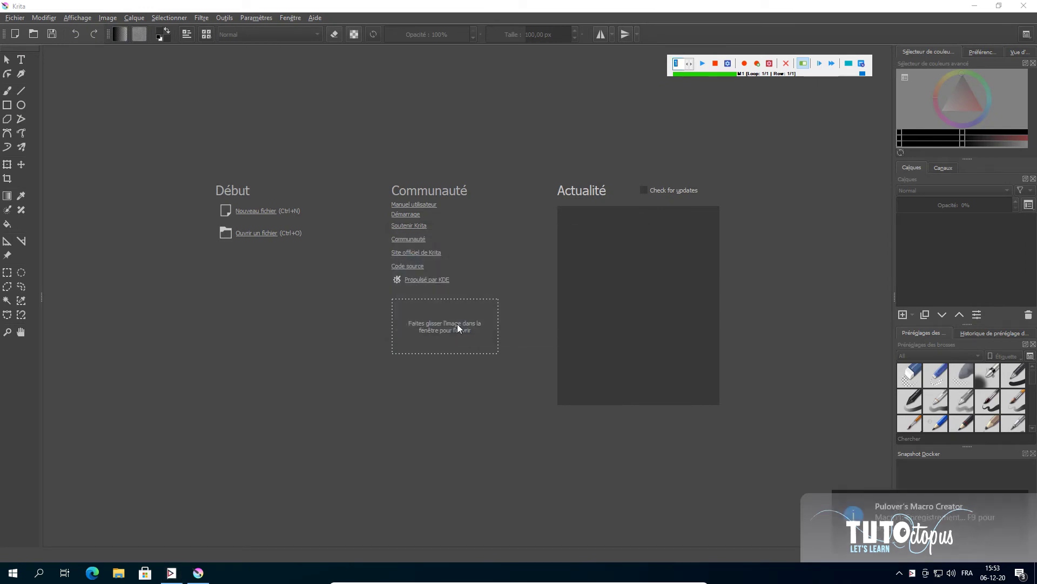
Step: Record the creation of a new Krita document with width 500 px, height 800 px and resolution 250 ppi
{"action": "left_click", "coordinate": [15, 17]}
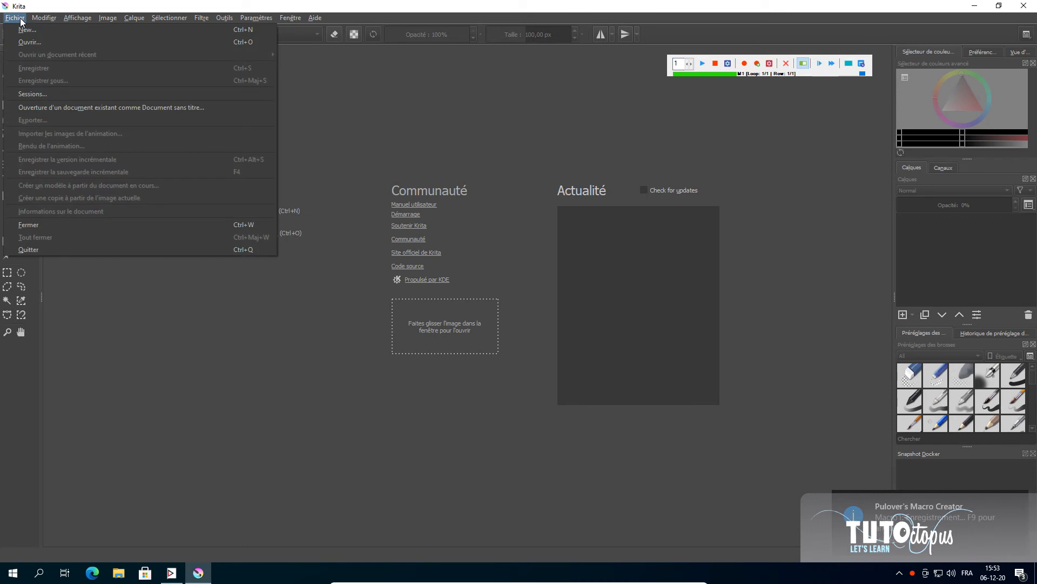
{"action": "left_click", "coordinate": [21, 31]}
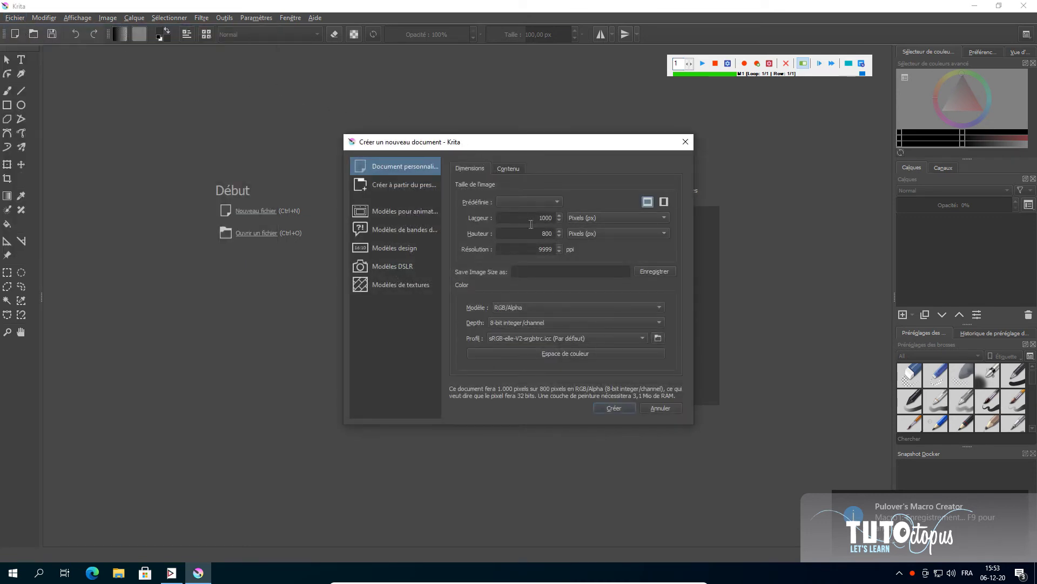
{"action": "double_click", "coordinate": [538, 222]}
{"action": "type", "text": "500"}
{"action": "double_click", "coordinate": [547, 240]}
{"action": "type", "text": "800"}
{"action": "left_click", "coordinate": [540, 251]}
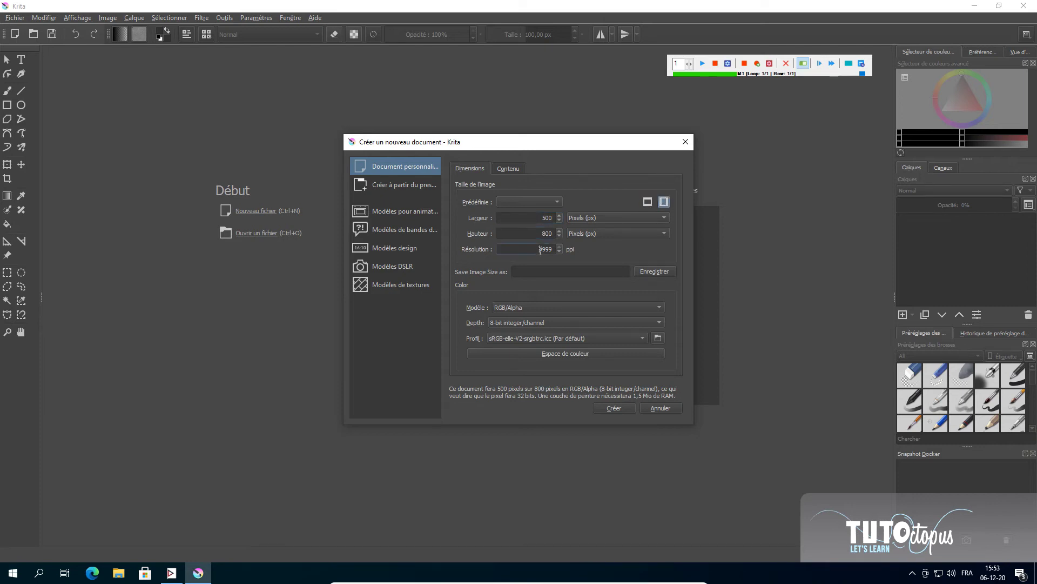
{"action": "double_click", "coordinate": [541, 250]}
{"action": "type", "text": "250"}
{"action": "left_click", "coordinate": [625, 406]}
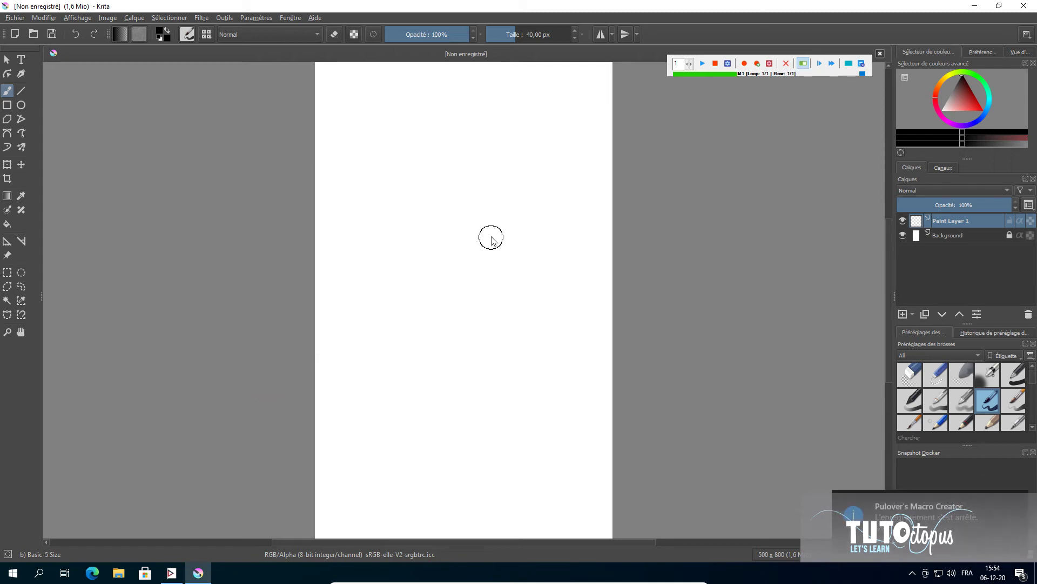
Step: Close Krita and look through the newly recorded actions of Macro1 in Pulover's Macro Creator
{"action": "left_click", "coordinate": [1024, 6]}
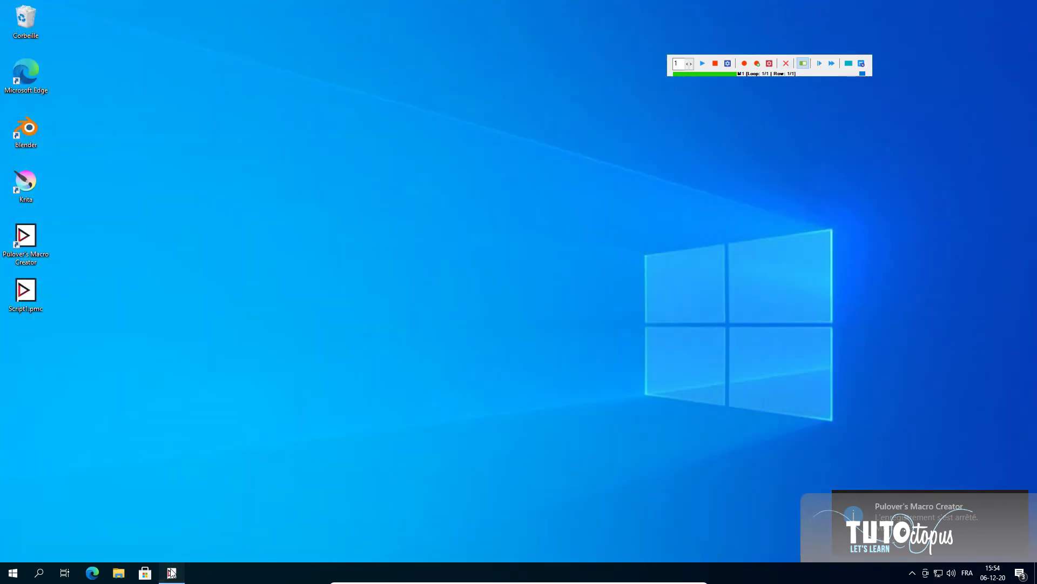
{"action": "left_click", "coordinate": [171, 572]}
{"action": "scroll", "coordinate": [299, 244], "scroll_direction": "down", "scroll_amount": 1}
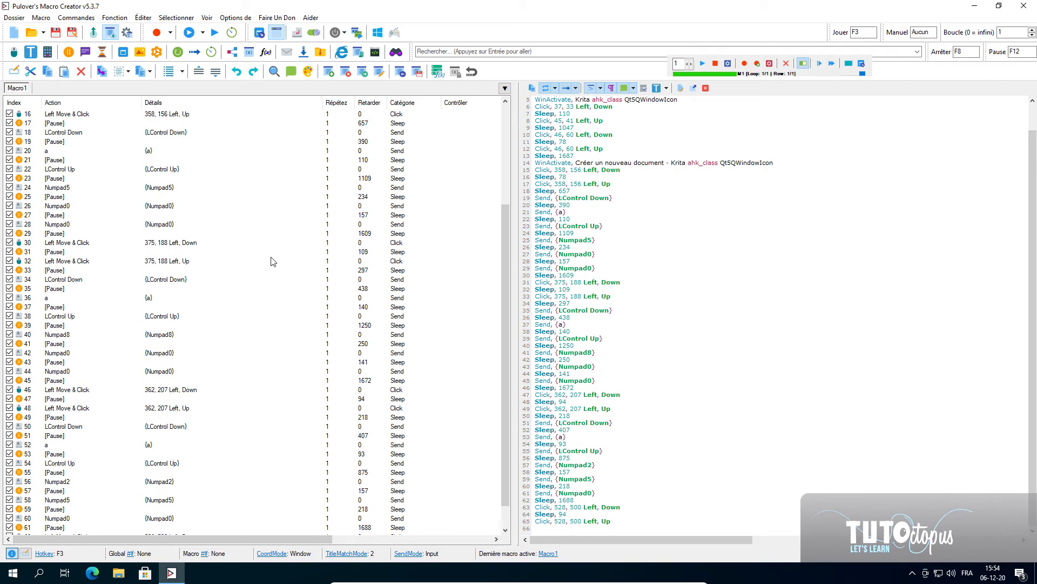
{"action": "scroll", "coordinate": [273, 259], "scroll_direction": "down", "scroll_amount": 1}
{"action": "scroll", "coordinate": [264, 269], "scroll_direction": "up", "scroll_amount": 2}
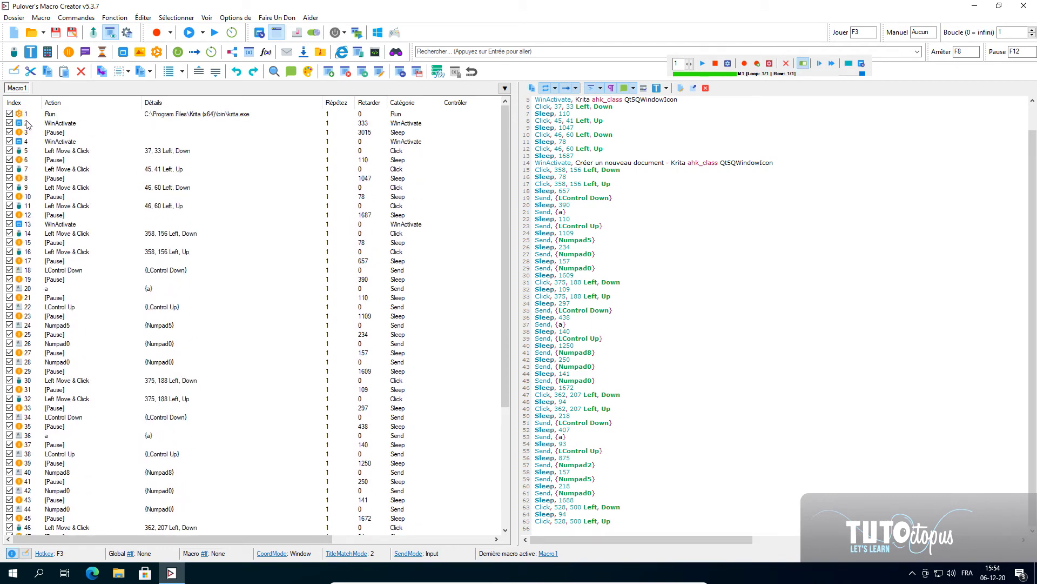
Step: Insert an 8-second pause into Macro1 and place it directly after the Run action that launches Krita
{"action": "left_click", "coordinate": [162, 116]}
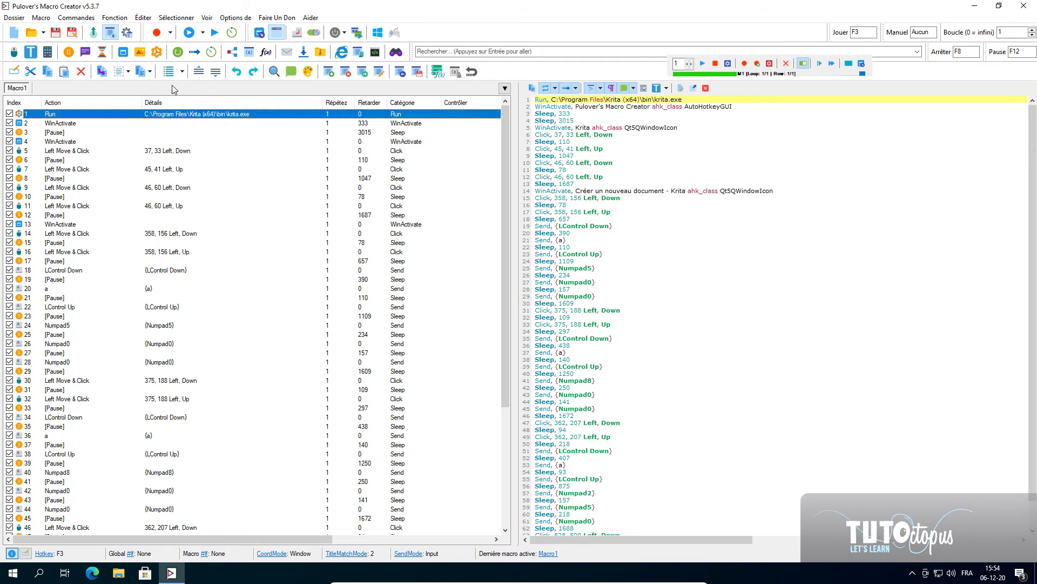
{"action": "left_click", "coordinate": [69, 52]}
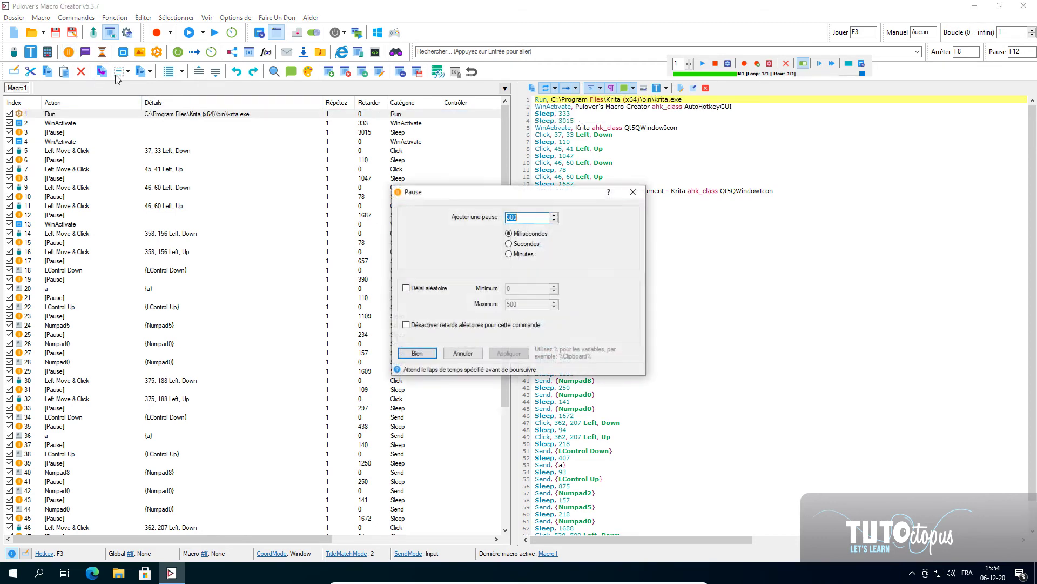
{"action": "left_click", "coordinate": [518, 244]}
{"action": "type", "text": "3"}
{"action": "key", "text": "BackSpace"}
{"action": "left_click", "coordinate": [417, 353]}
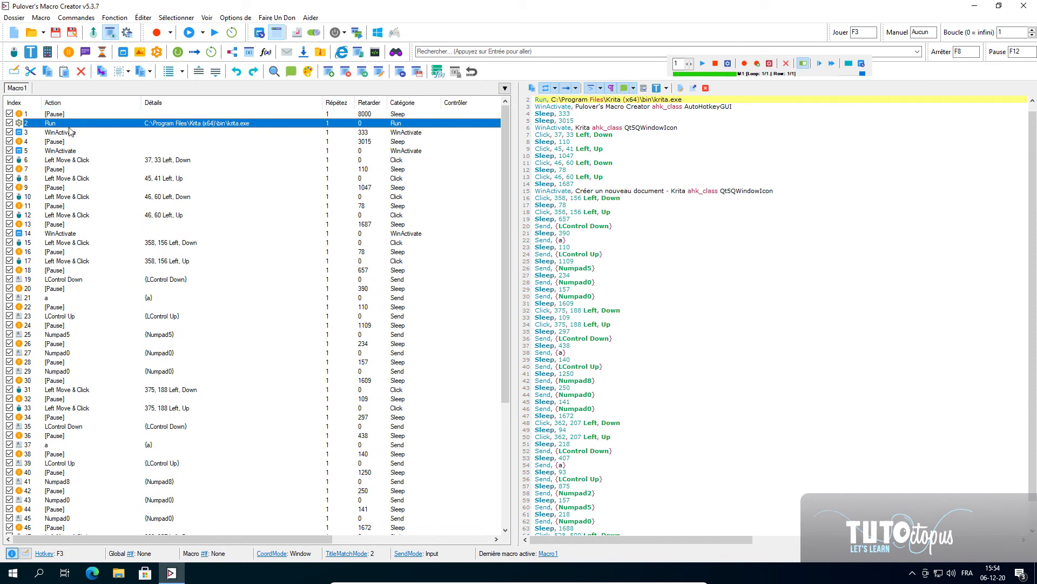
{"action": "left_click", "coordinate": [58, 114]}
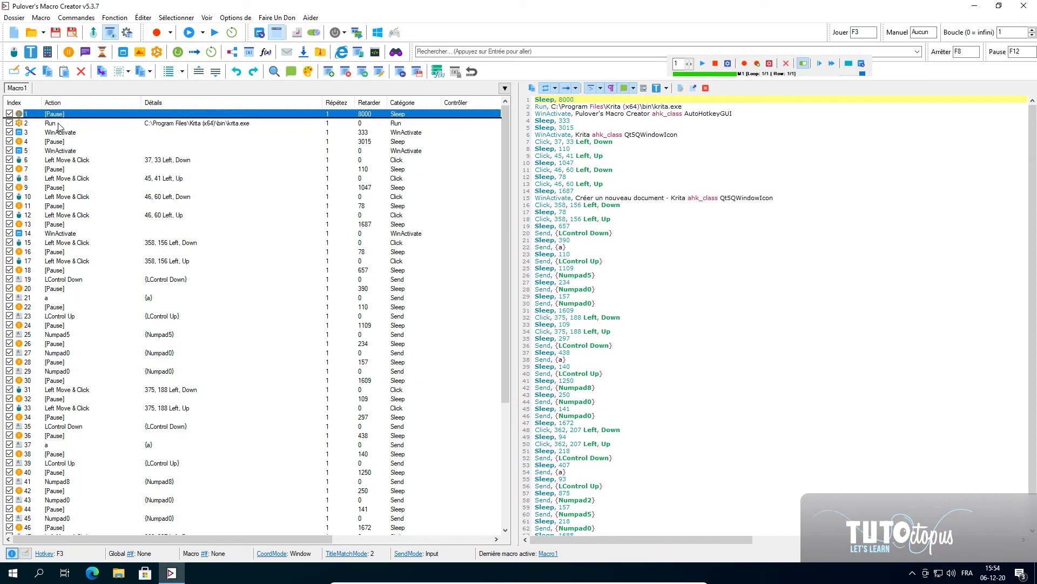
{"action": "key", "text": "ctrl+Page_Down"}
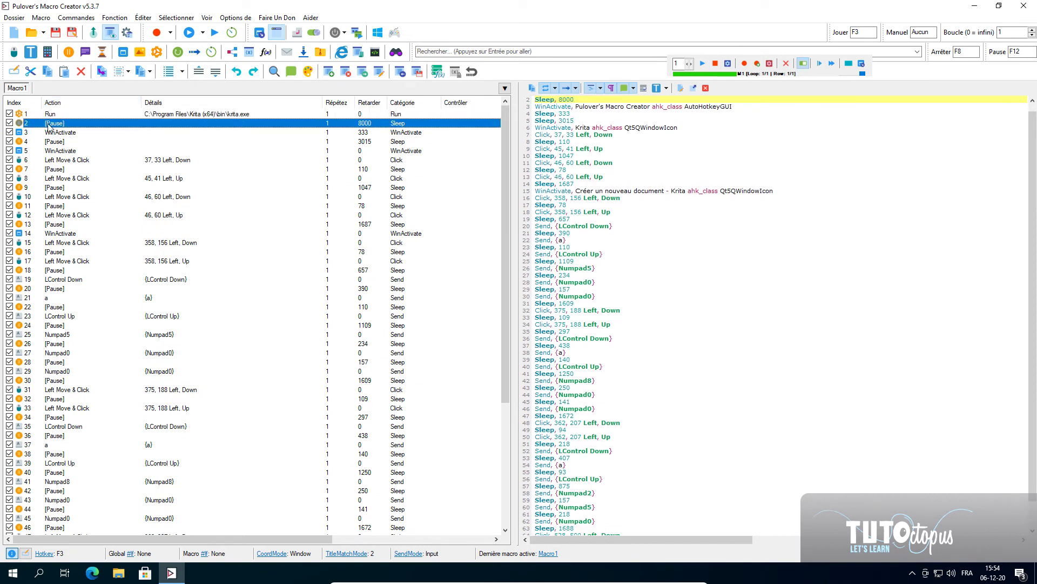
Step: Play Macro1 to relaunch Krita and replay the creation of the 500 by 800 px, 250 ppi document
{"action": "left_click", "coordinate": [216, 34]}
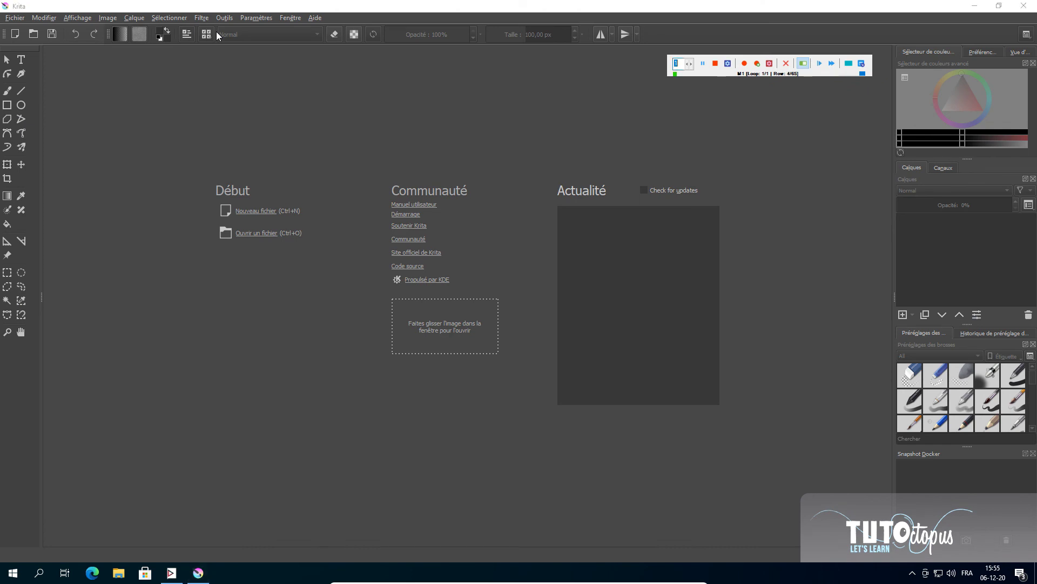
{"action": "key", "text": "alt+f"}
{"action": "key", "text": "n"}
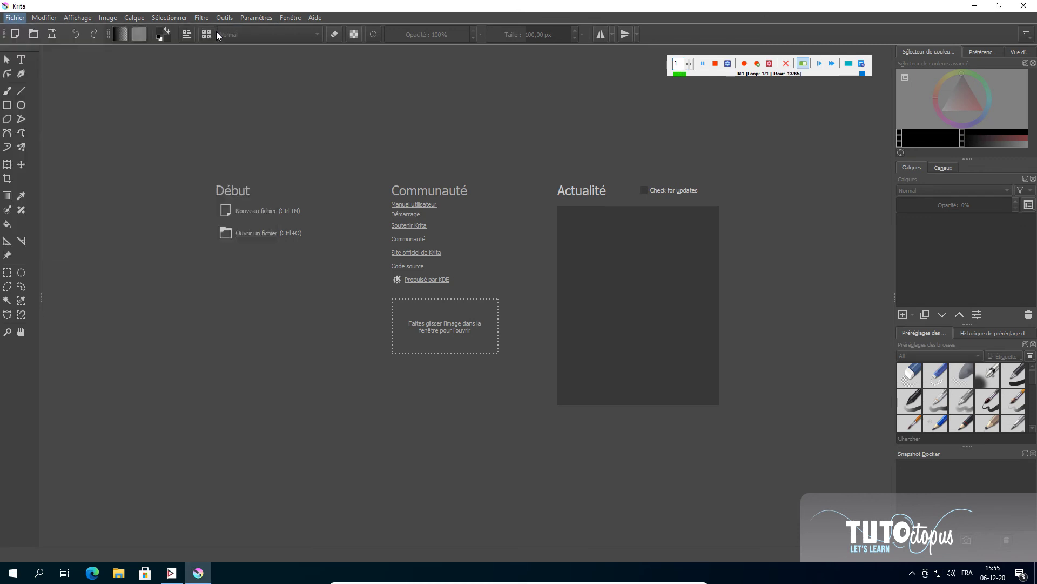
{"action": "left_click", "coordinate": [524, 218]}
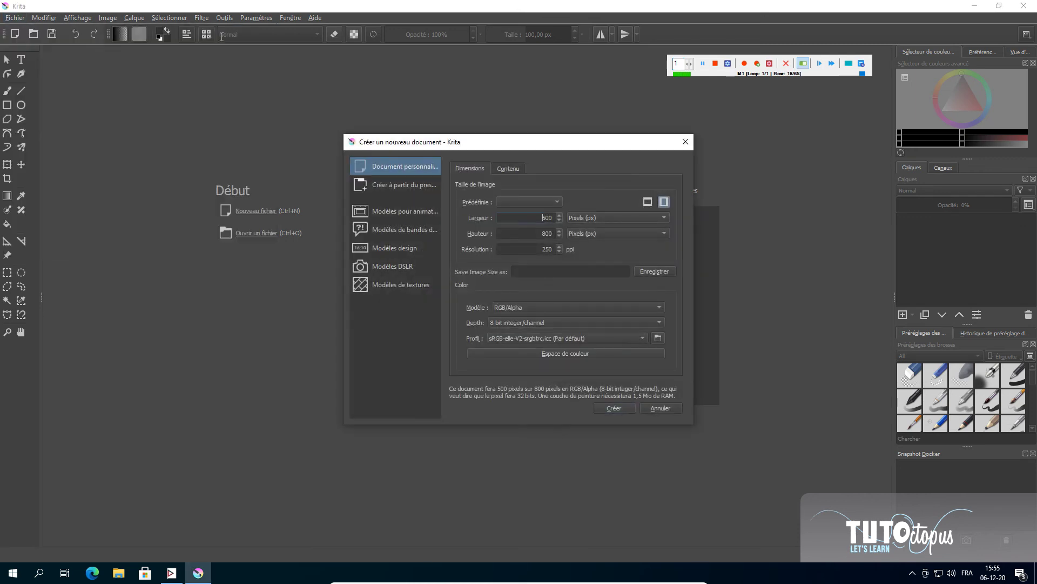
{"action": "key", "text": "ctrl+a"}
{"action": "type", "text": "500"}
{"action": "key", "text": "Tab"}
{"action": "key", "text": "ctrl+a"}
{"action": "type", "text": "800"}
{"action": "key", "text": "Tab"}
{"action": "key", "text": "ctrl+a"}
{"action": "type", "text": "250"}
{"action": "key", "text": "Return"}
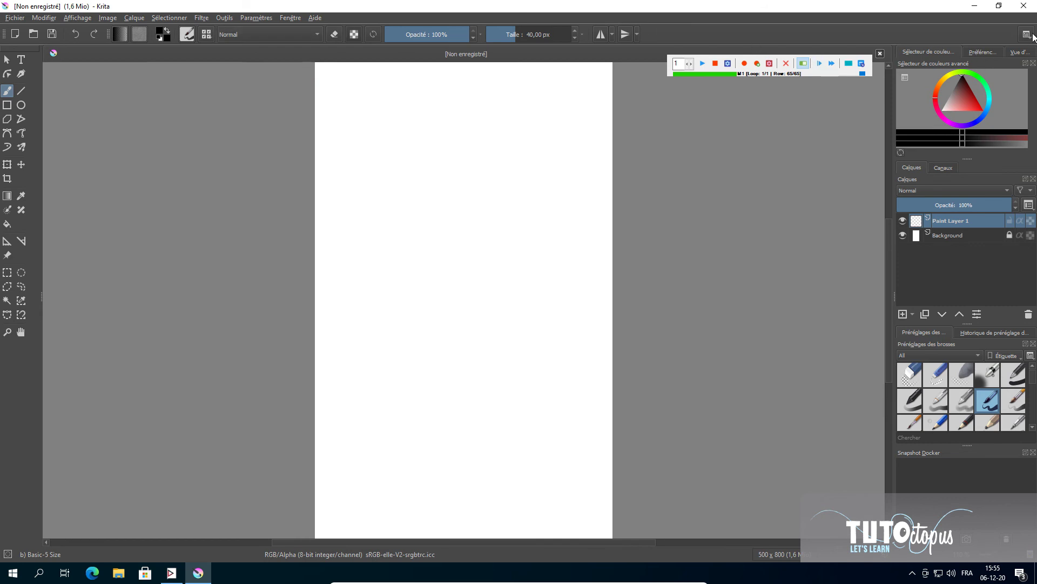
Step: Close Krita and hide the floating macro control bar in Pulover's Macro Creator
{"action": "left_click", "coordinate": [1024, 9]}
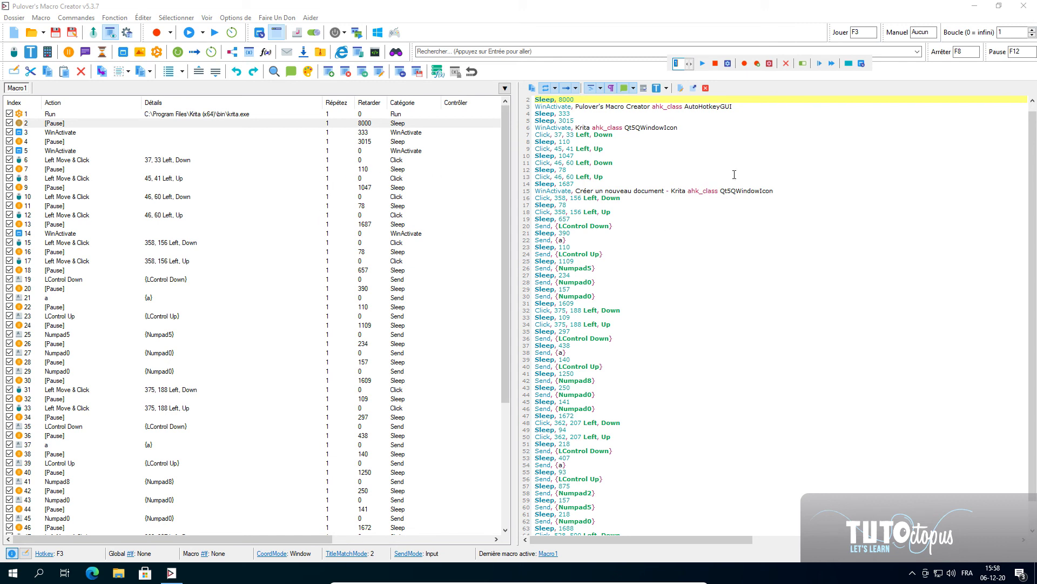
{"action": "left_click", "coordinate": [848, 65]}
{"action": "left_click", "coordinate": [873, 56]}
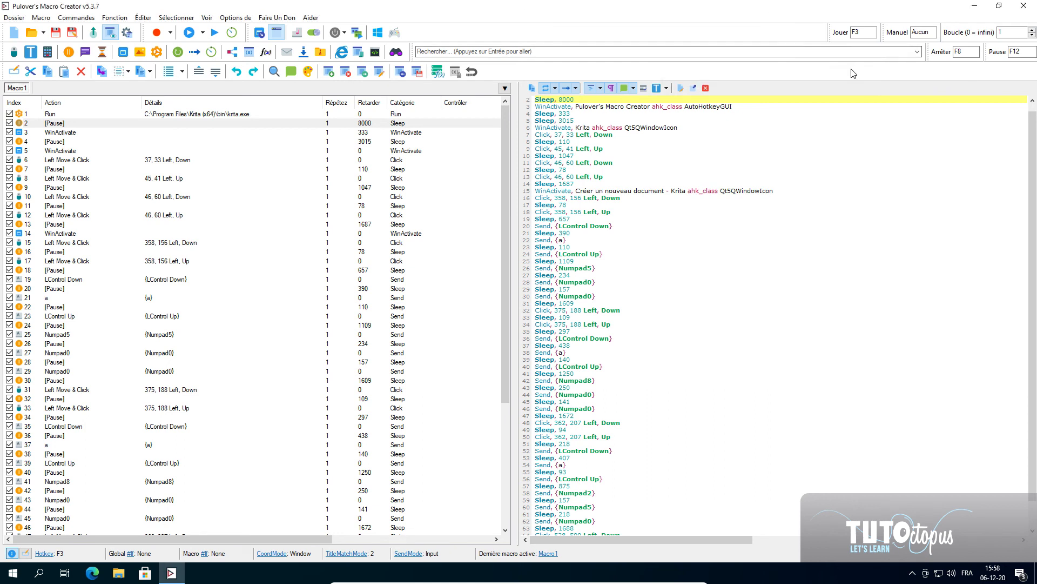
Step: Save the macro project to the desktop folder (Bureau) as Script2.pmc
{"action": "left_click", "coordinate": [16, 18]}
{"action": "left_click", "coordinate": [41, 66]}
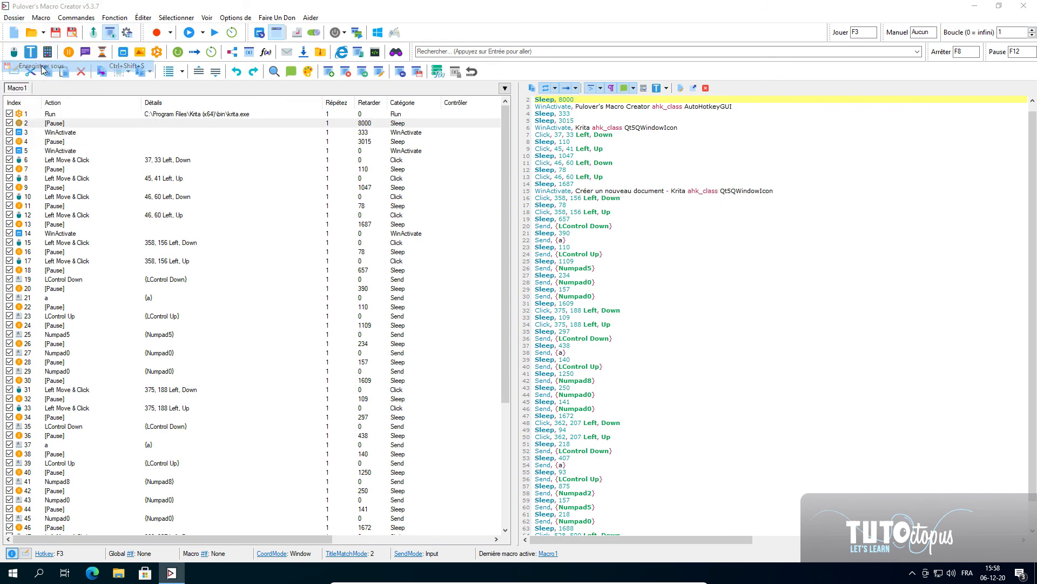
{"action": "left_click", "coordinate": [36, 122]}
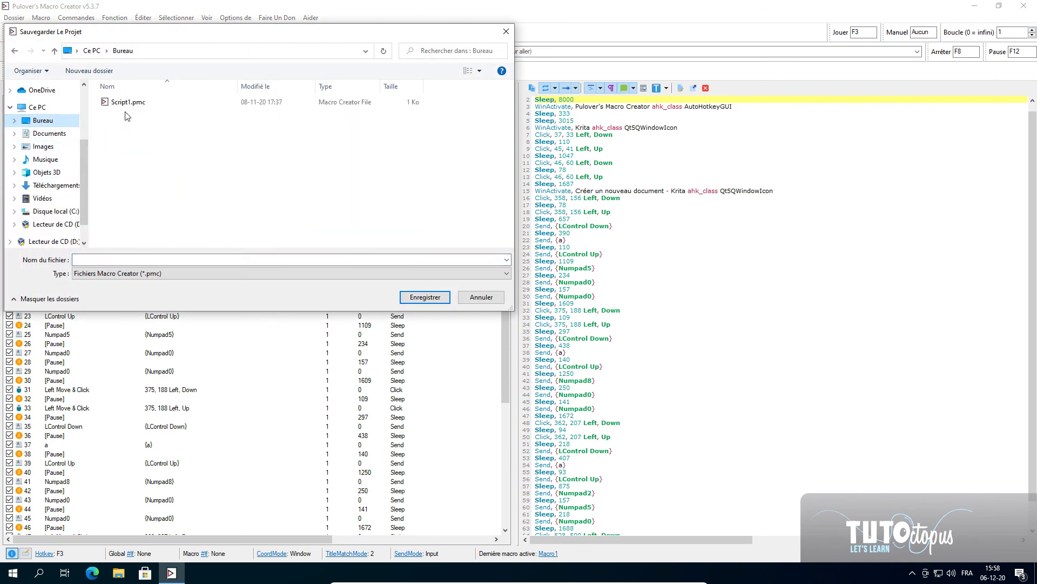
{"action": "left_click", "coordinate": [130, 104]}
{"action": "double_click", "coordinate": [98, 259]}
{"action": "left_click", "coordinate": [93, 260]}
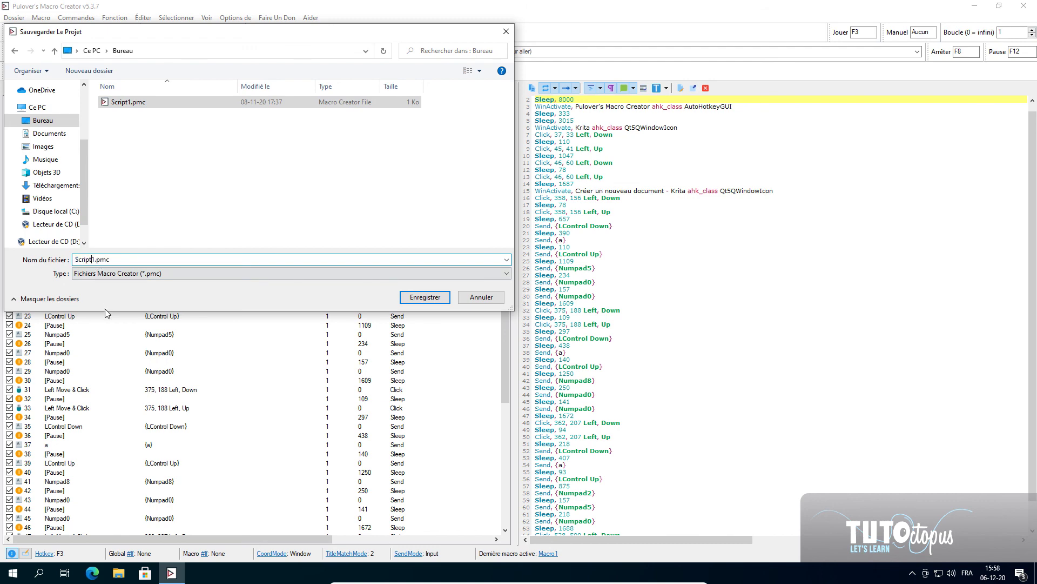
{"action": "key", "text": "BackSpace"}
{"action": "type", "text": "2"}
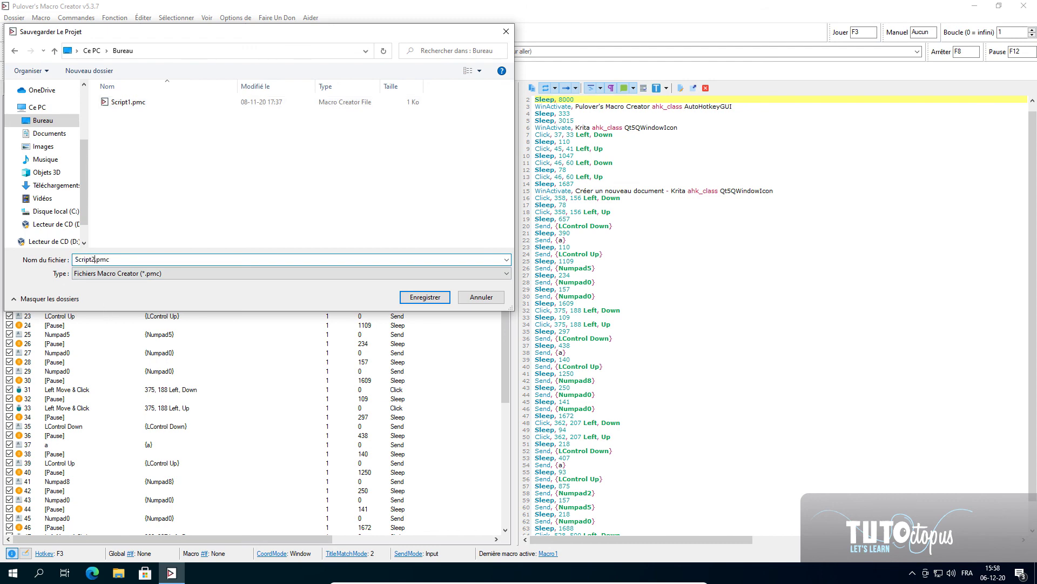
{"action": "left_click", "coordinate": [425, 298]}
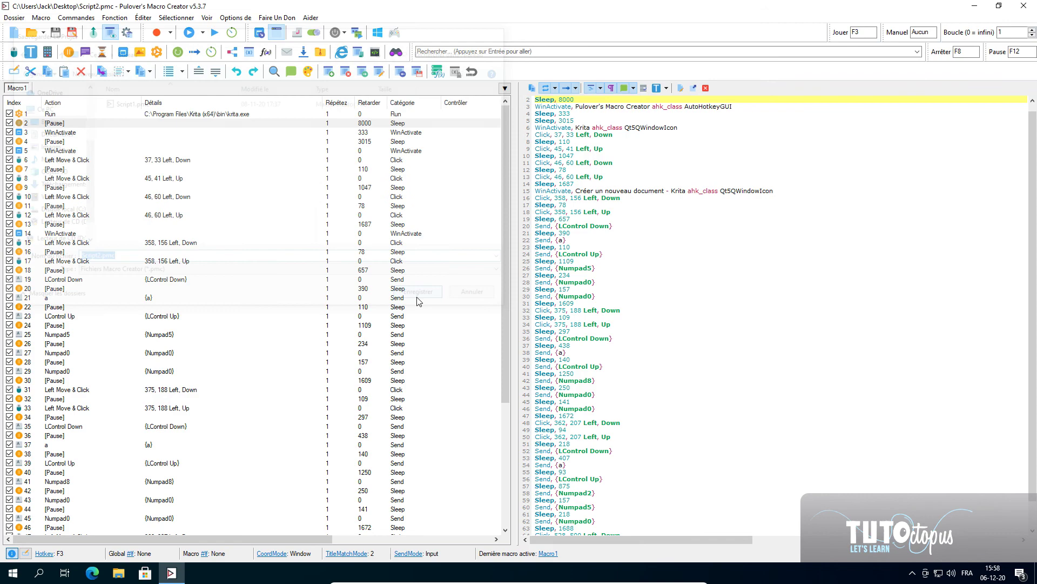